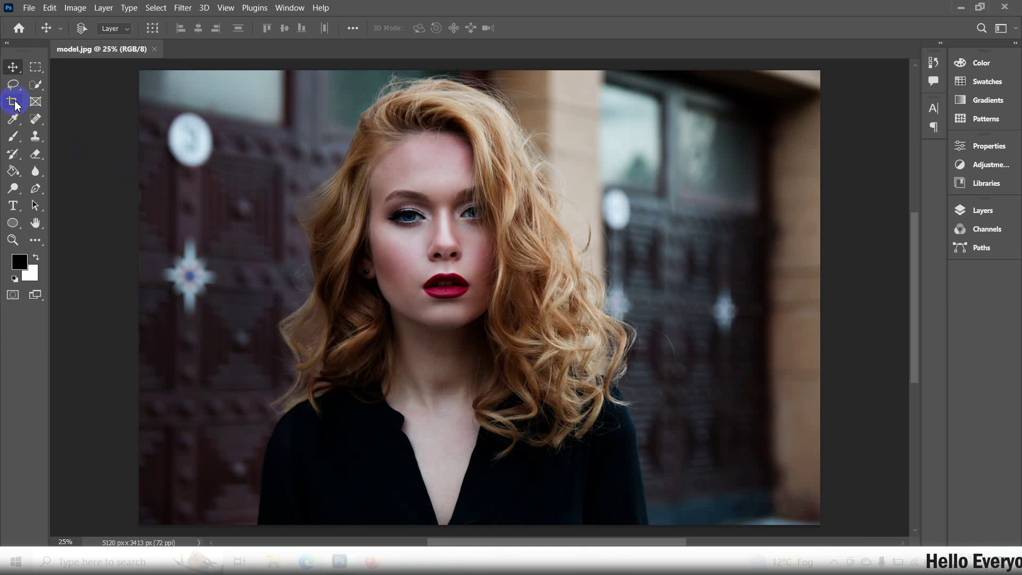
Crop both sides of the portrait inward to a roughly square 3496 × 3413 px frame centred on the woman.
{"action": "left_click", "coordinate": [14, 101]}
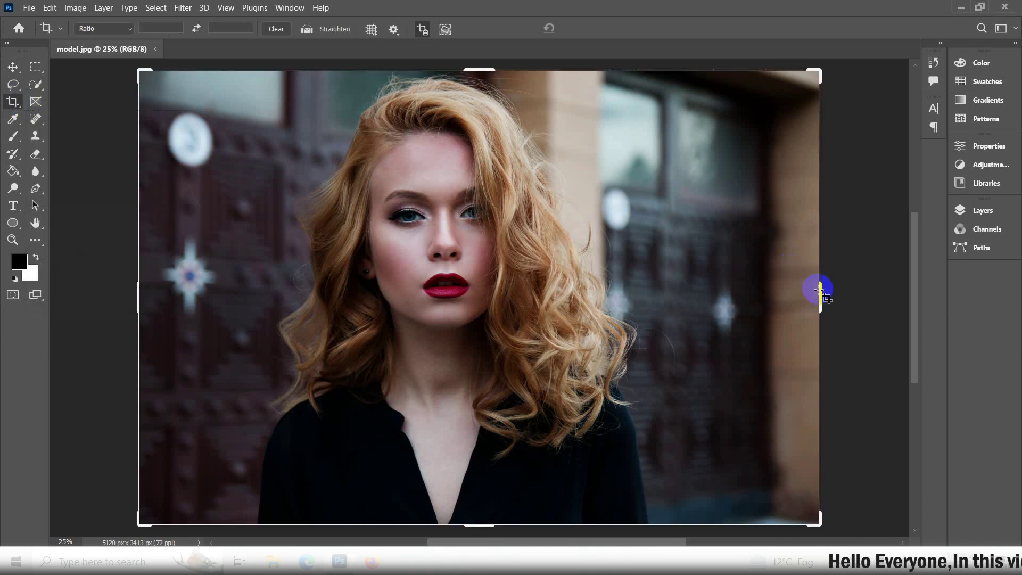
{"action": "left_click_drag", "start_coordinate": [820, 293], "coordinate": [754, 292]}
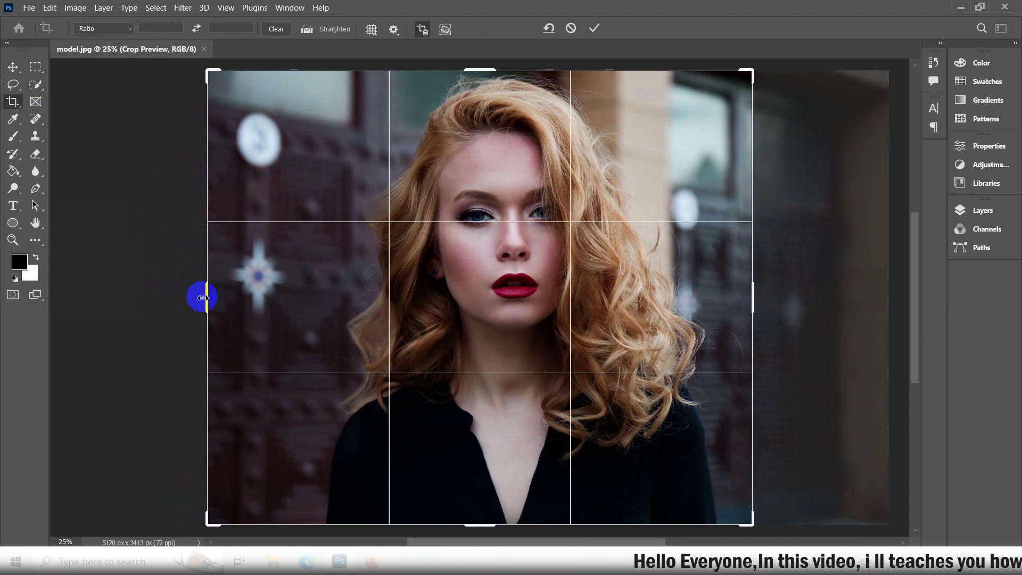
{"action": "mouse_move", "coordinate": [205, 296]}
{"action": "left_mouse_down"}
{"action": "mouse_move", "coordinate": [228, 292]}
{"action": "mouse_move", "coordinate": [243, 303]}
{"action": "left_mouse_up"}
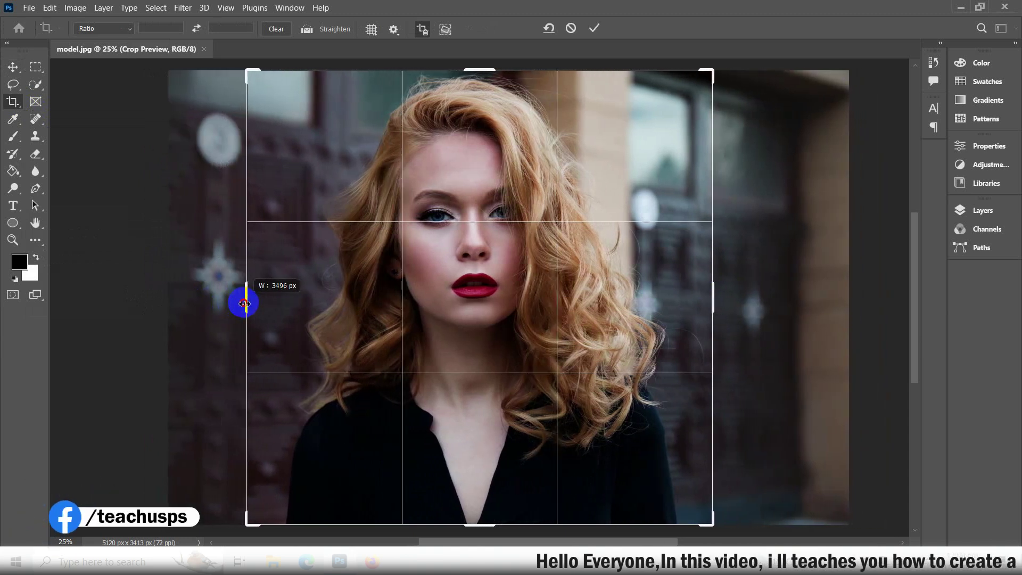
{"action": "left_click", "coordinate": [594, 28]}
{"action": "left_click", "coordinate": [961, 210]}
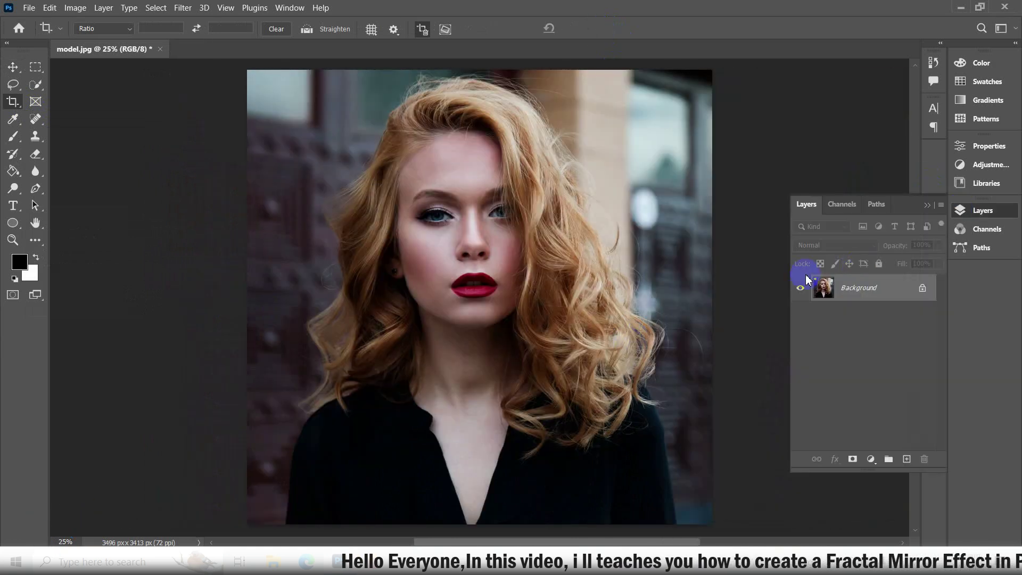
Duplicate the photo as Layer 1 and stack it above a new black Color Fill 1 layer.
{"action": "key", "text": "ctrl+j"}
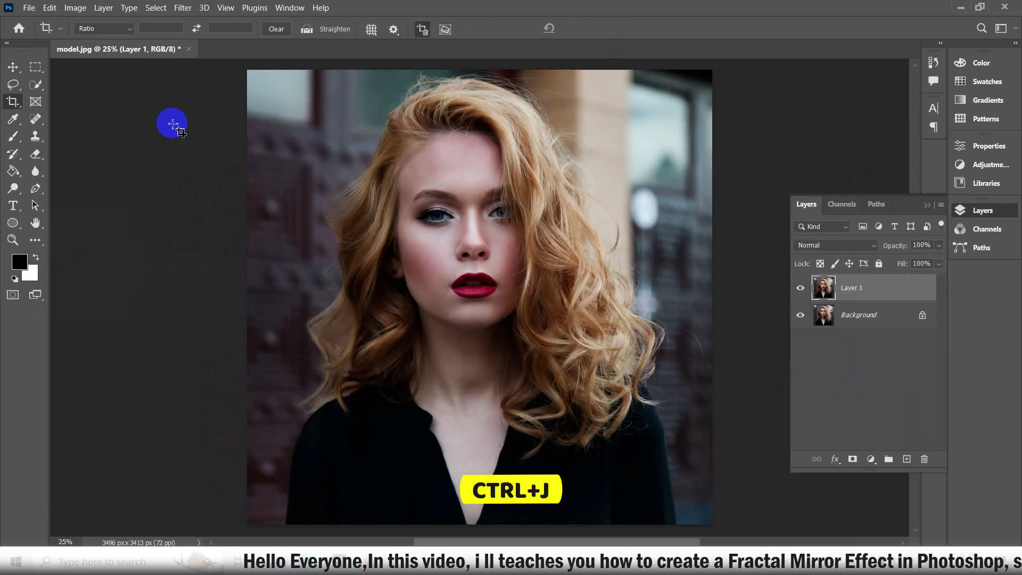
{"action": "left_click", "coordinate": [13, 67]}
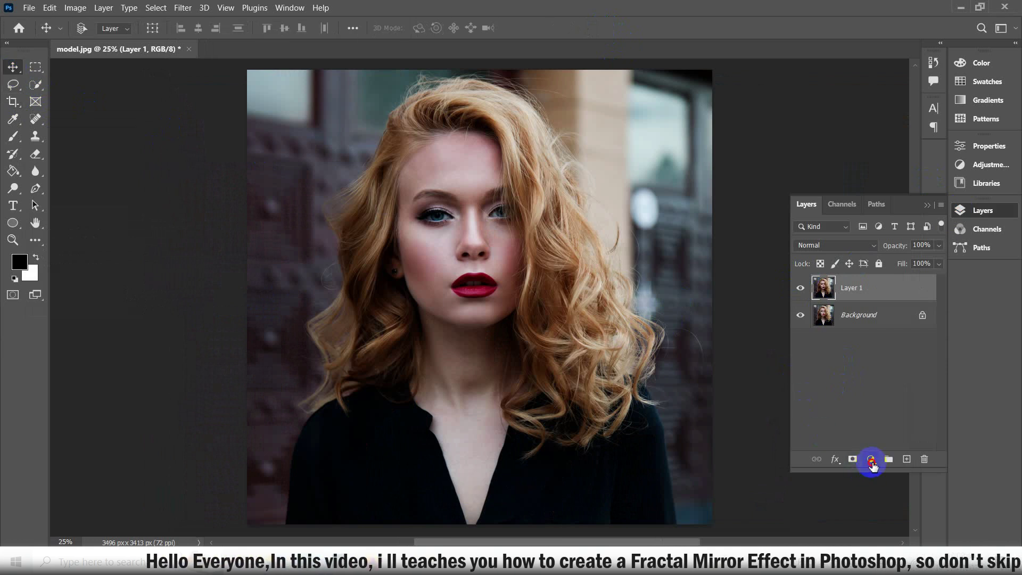
{"action": "left_click", "coordinate": [872, 462]}
{"action": "left_click", "coordinate": [894, 232]}
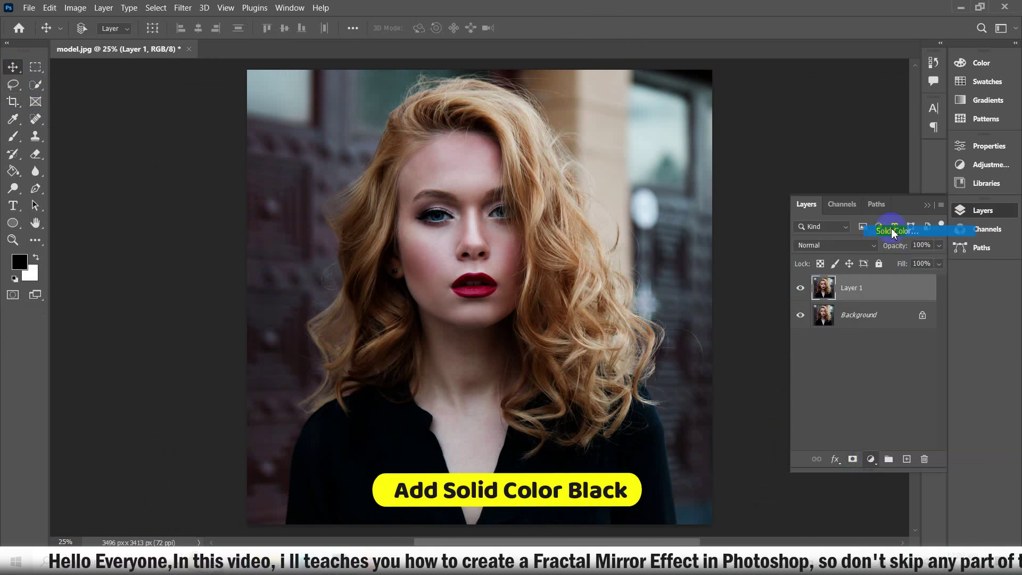
{"action": "left_click", "coordinate": [897, 87]}
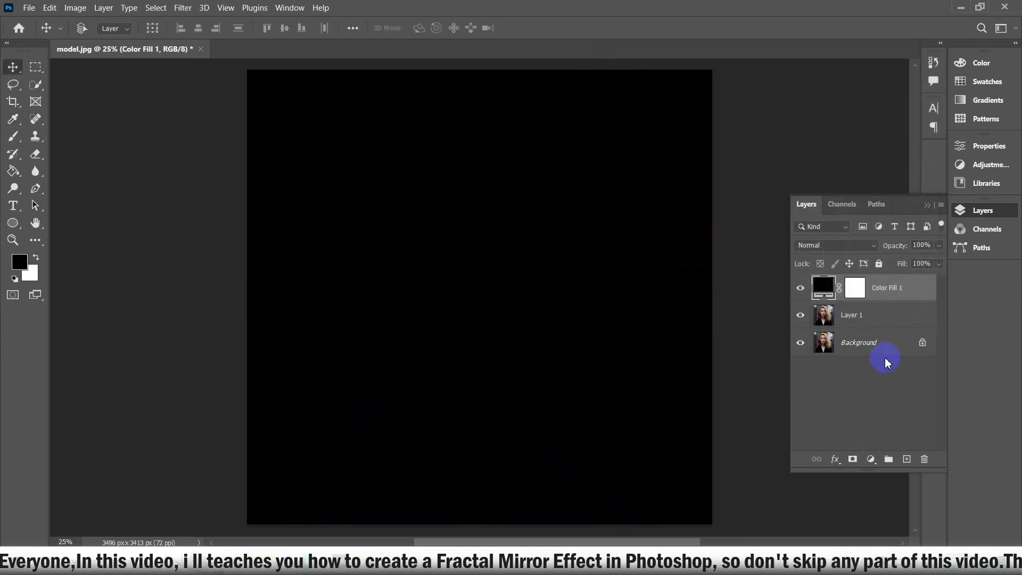
{"action": "left_click_drag", "start_coordinate": [857, 282], "coordinate": [857, 278]}
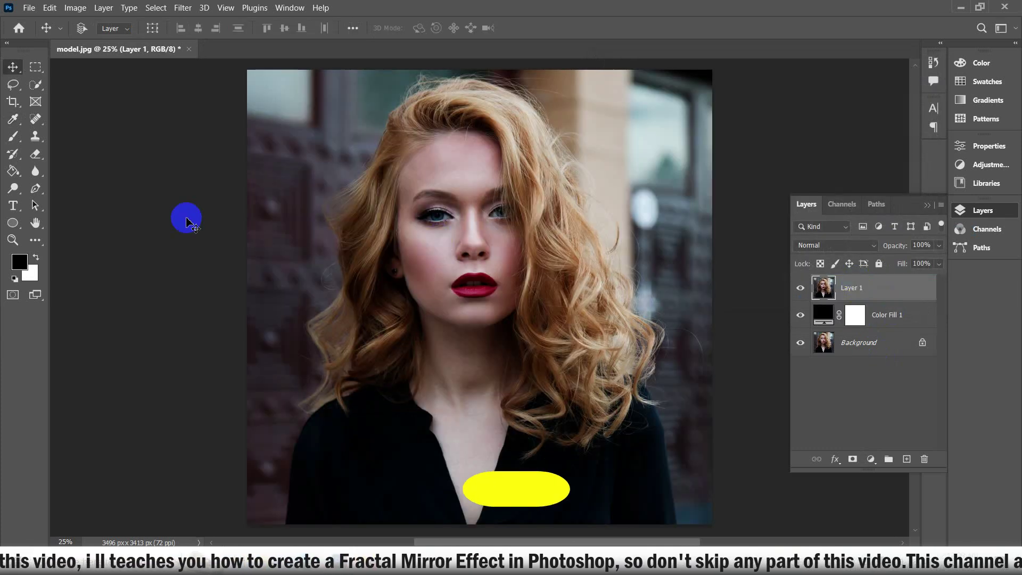
Extend the canvas outward to about 4296 × 3413 px, revealing black bands on both sides.
{"action": "left_click", "coordinate": [14, 102]}
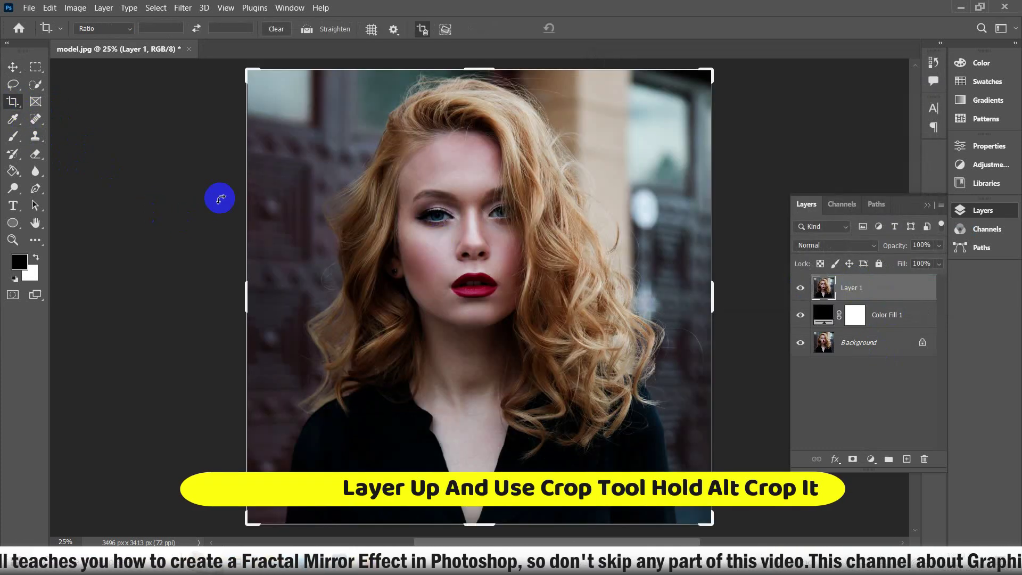
{"action": "left_click_drag", "start_coordinate": [714, 297], "coordinate": [767, 309]}
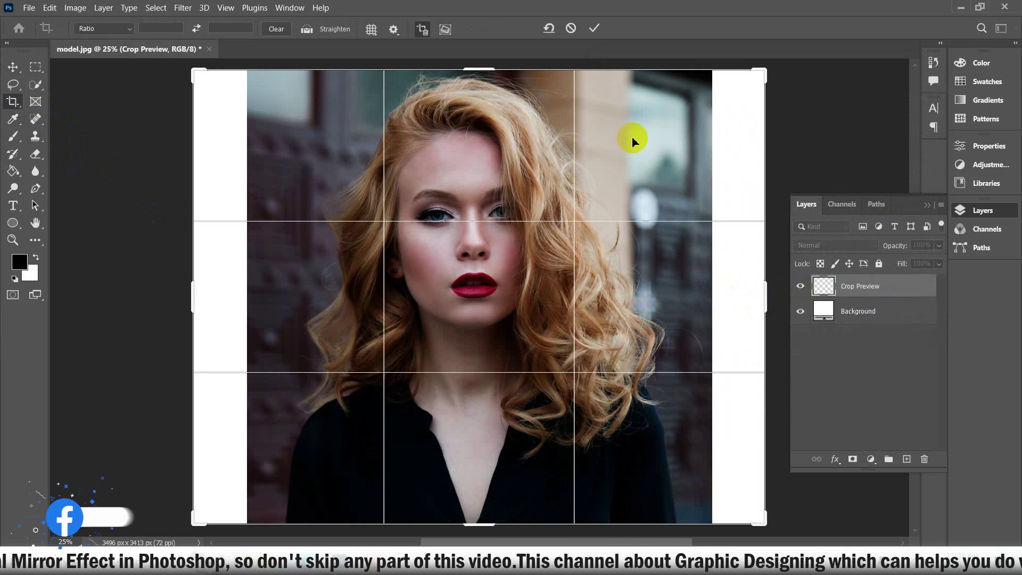
{"action": "left_click", "coordinate": [589, 29]}
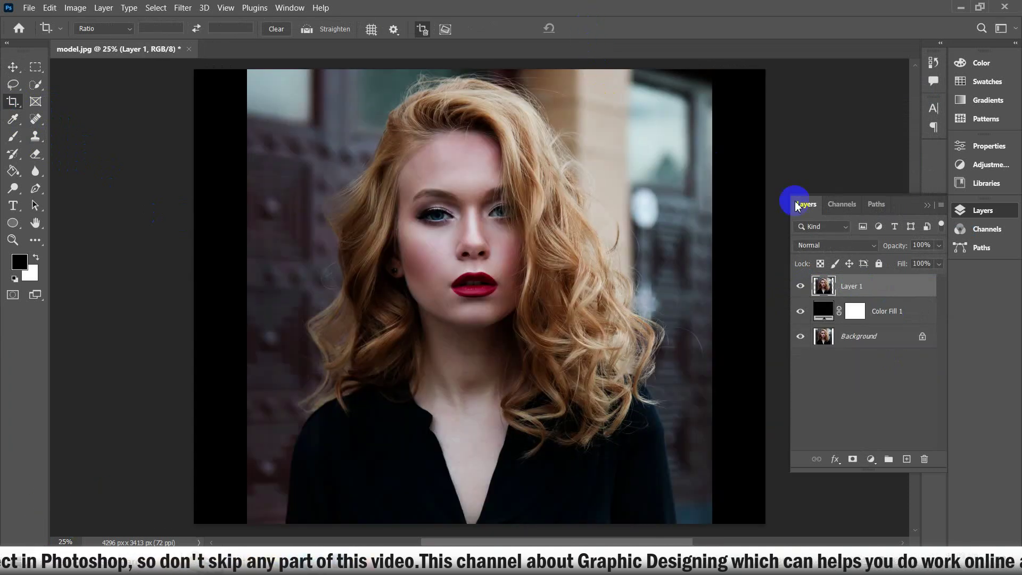
{"action": "left_click", "coordinate": [35, 68]}
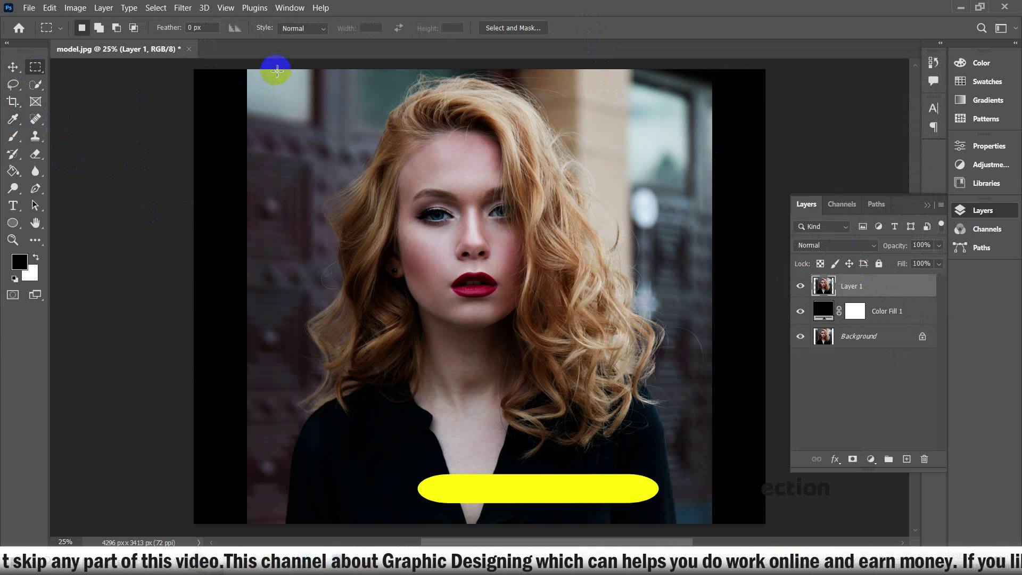
Cut a thin full-height strip near the left edge onto Layer 2 and hide it.
{"action": "left_click_drag", "start_coordinate": [277, 69], "coordinate": [322, 526]}
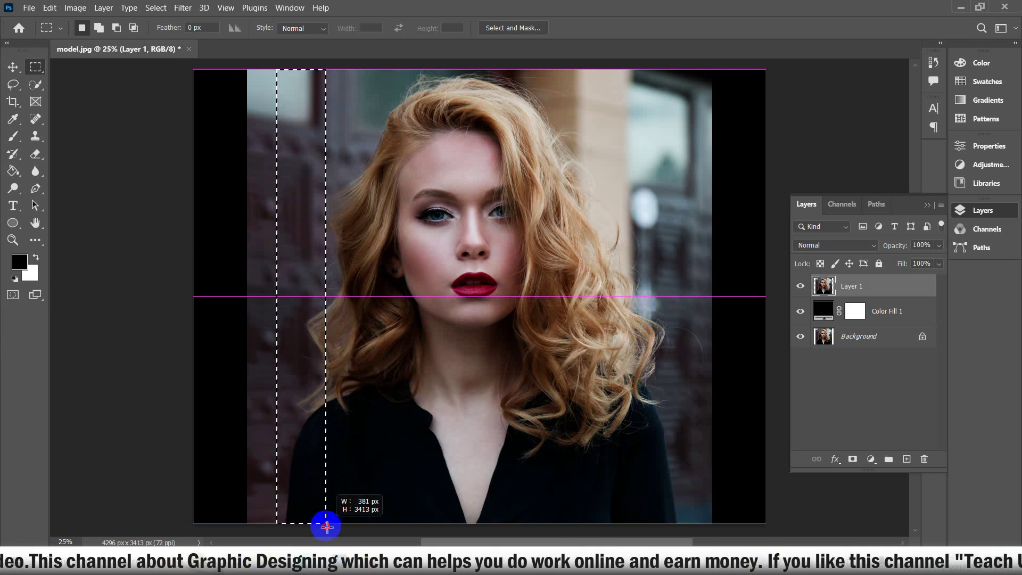
{"action": "left_click_drag", "start_coordinate": [322, 525], "coordinate": [327, 523]}
{"action": "right_click", "coordinate": [318, 343]}
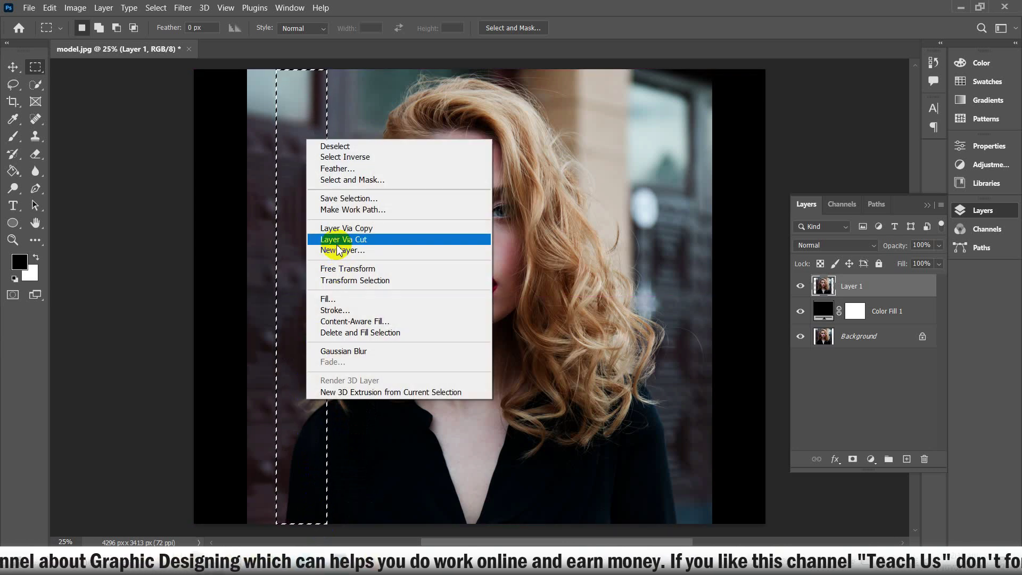
{"action": "left_click", "coordinate": [345, 229]}
{"action": "left_click", "coordinate": [822, 310]}
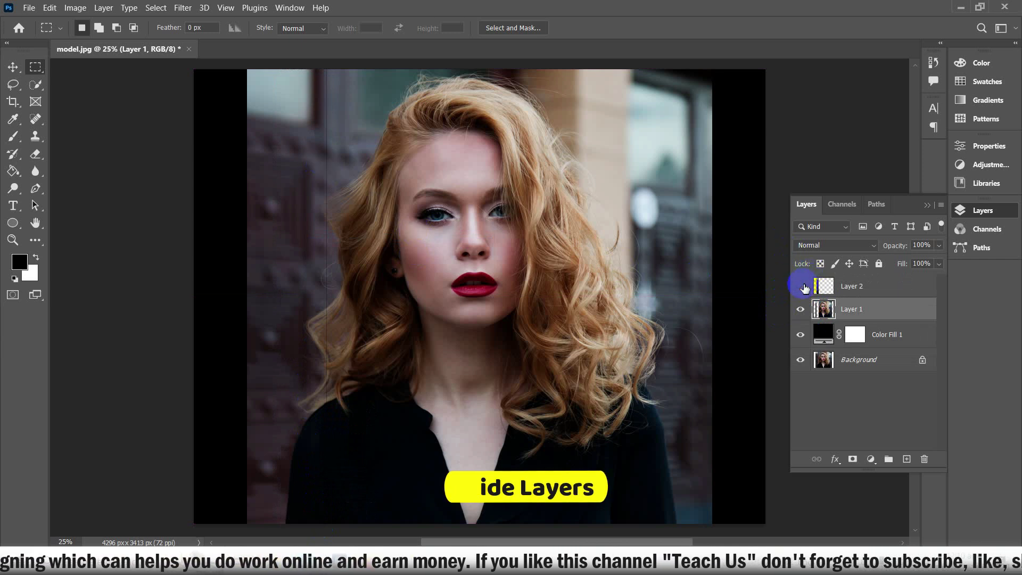
{"action": "left_click", "coordinate": [804, 287]}
Cut the next strip onto hidden Layer 3 and marquee a third strip through the hair.
{"action": "left_click_drag", "start_coordinate": [325, 68], "coordinate": [377, 523]}
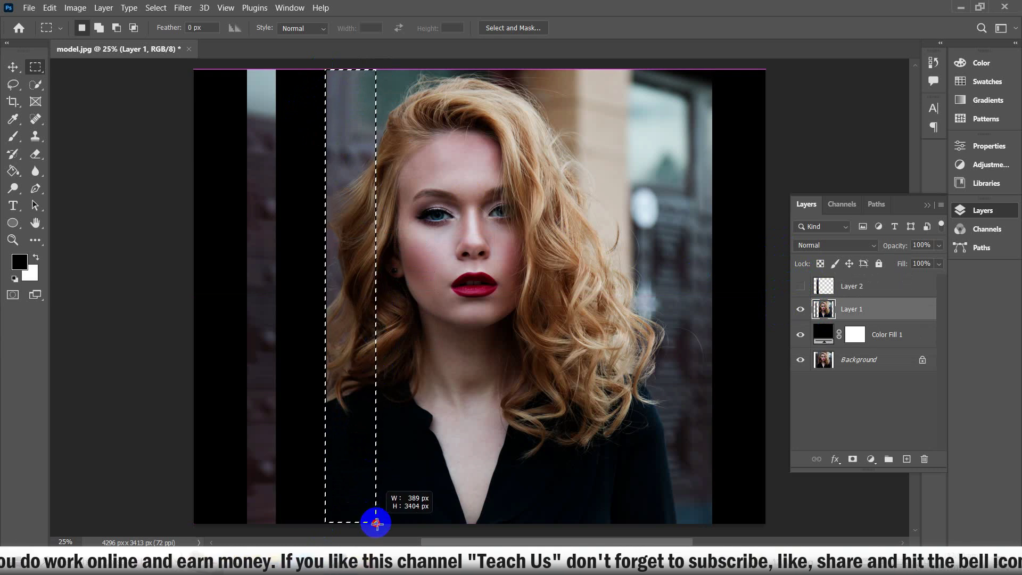
{"action": "right_click", "coordinate": [344, 471]}
{"action": "left_click", "coordinate": [399, 296]}
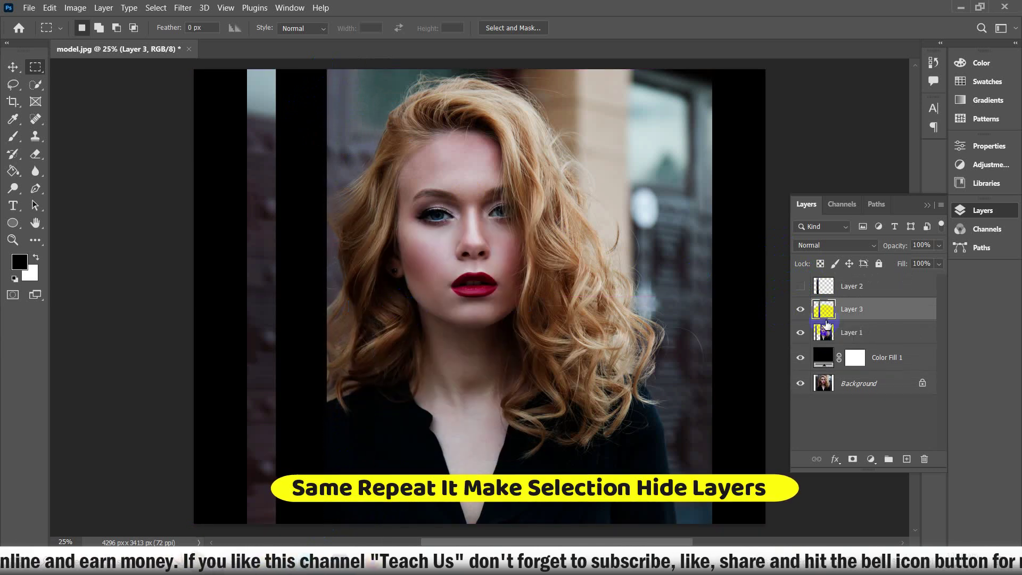
{"action": "left_click", "coordinate": [824, 332]}
{"action": "left_click", "coordinate": [800, 309]}
{"action": "left_click_drag", "start_coordinate": [373, 66], "coordinate": [424, 527]}
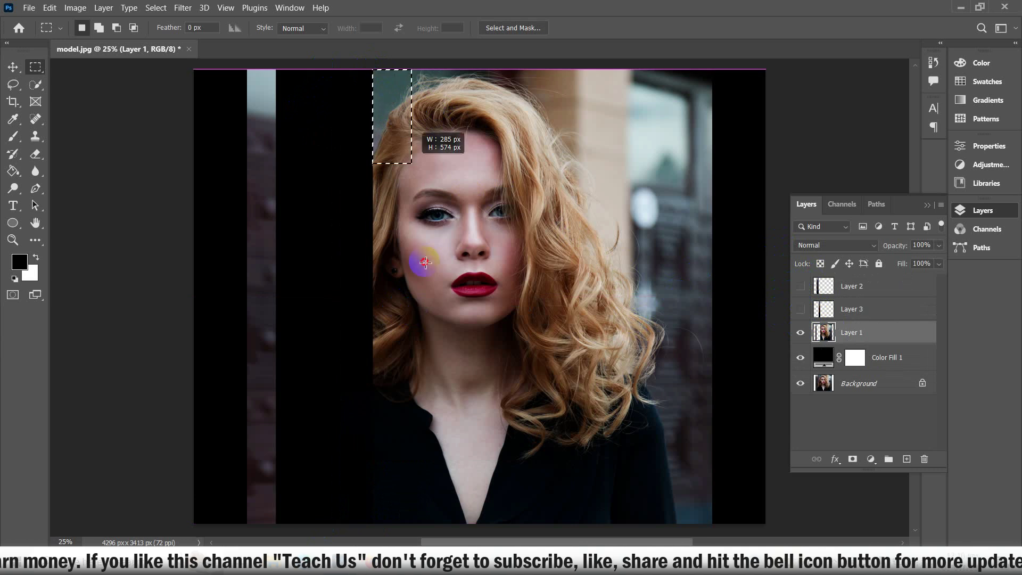
{"action": "right_click", "coordinate": [399, 216]}
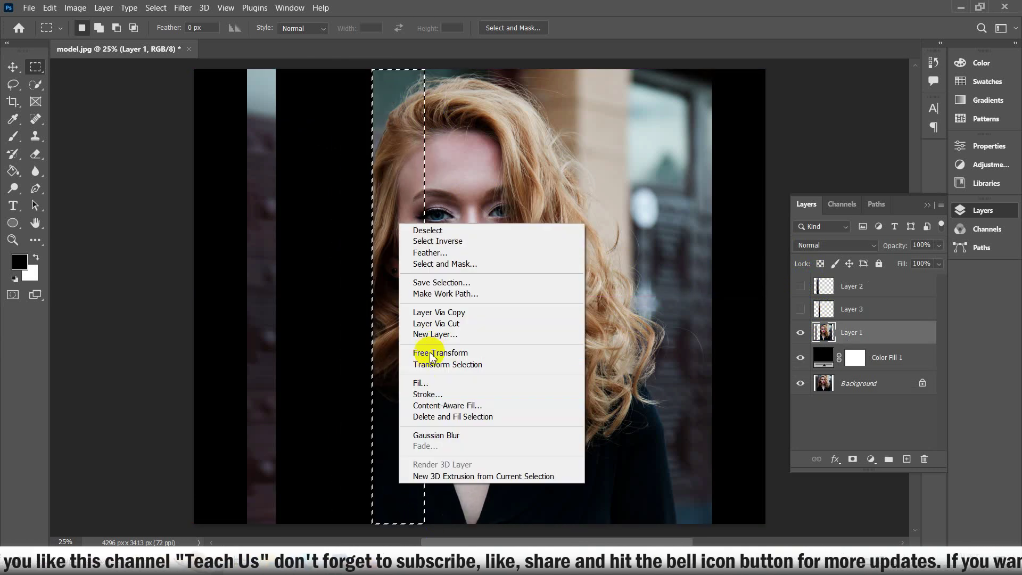
Cut the hair strip and a mid-face strip onto hidden Layers 4 and 5.
{"action": "left_click", "coordinate": [426, 322]}
{"action": "left_click", "coordinate": [800, 332]}
{"action": "left_click", "coordinate": [823, 357]}
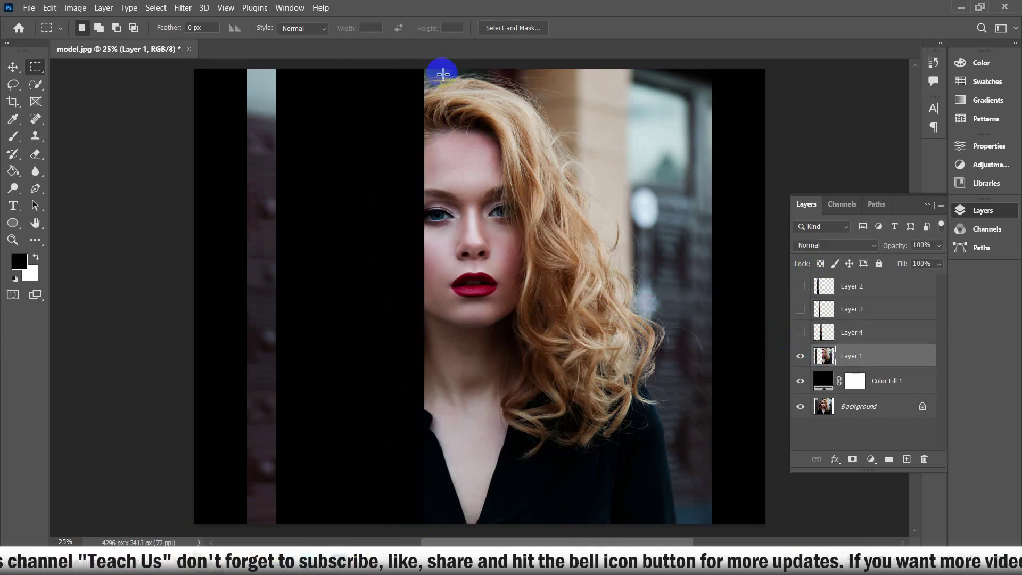
{"action": "left_click_drag", "start_coordinate": [423, 66], "coordinate": [472, 524]}
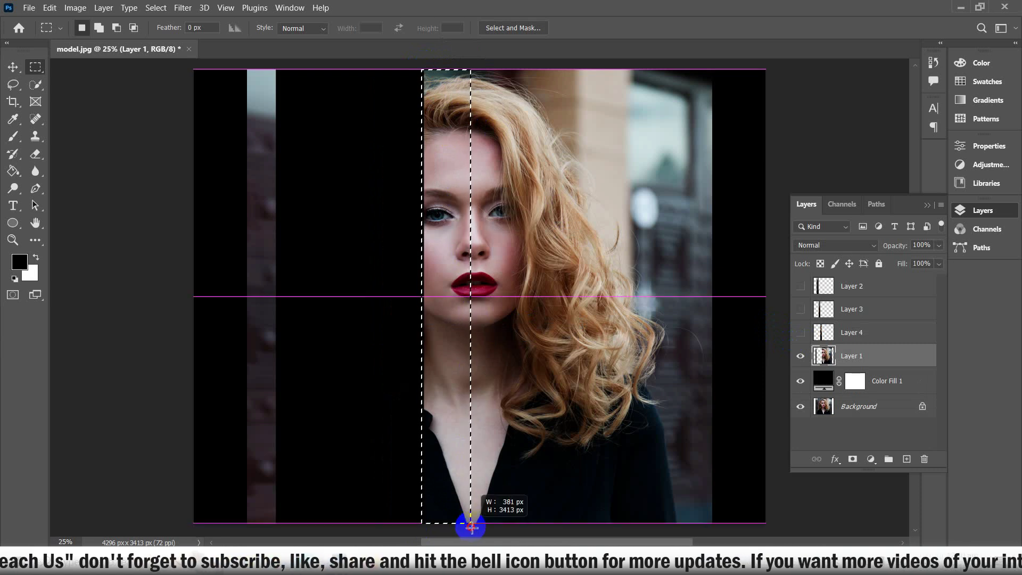
{"action": "right_click", "coordinate": [430, 406]}
{"action": "left_click", "coordinate": [469, 192]}
{"action": "left_click", "coordinate": [800, 356]}
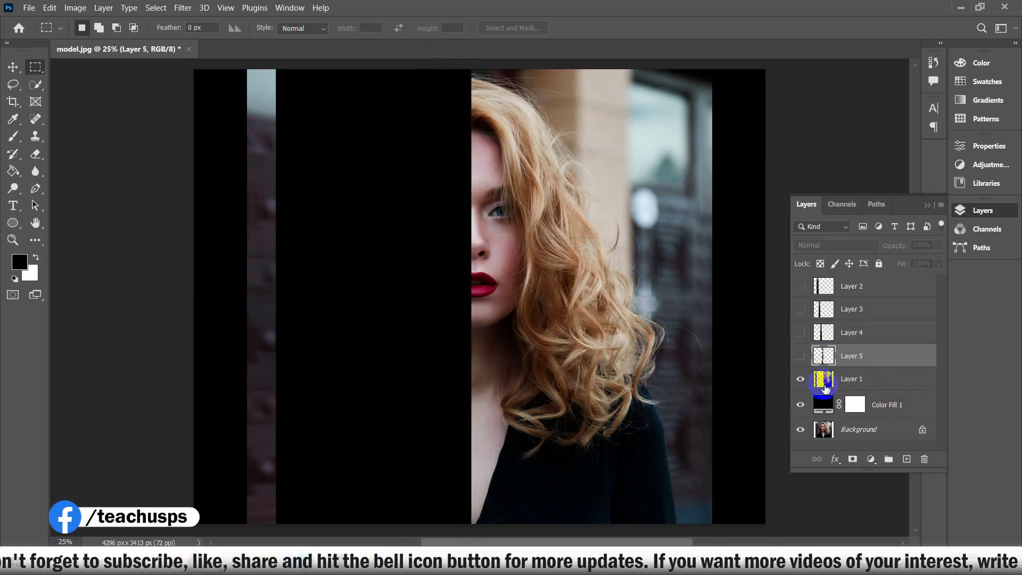
{"action": "left_click", "coordinate": [851, 378]}
Cut the next two full-height strips onto hidden Layers 6 and 7.
{"action": "left_click_drag", "start_coordinate": [471, 70], "coordinate": [525, 525]}
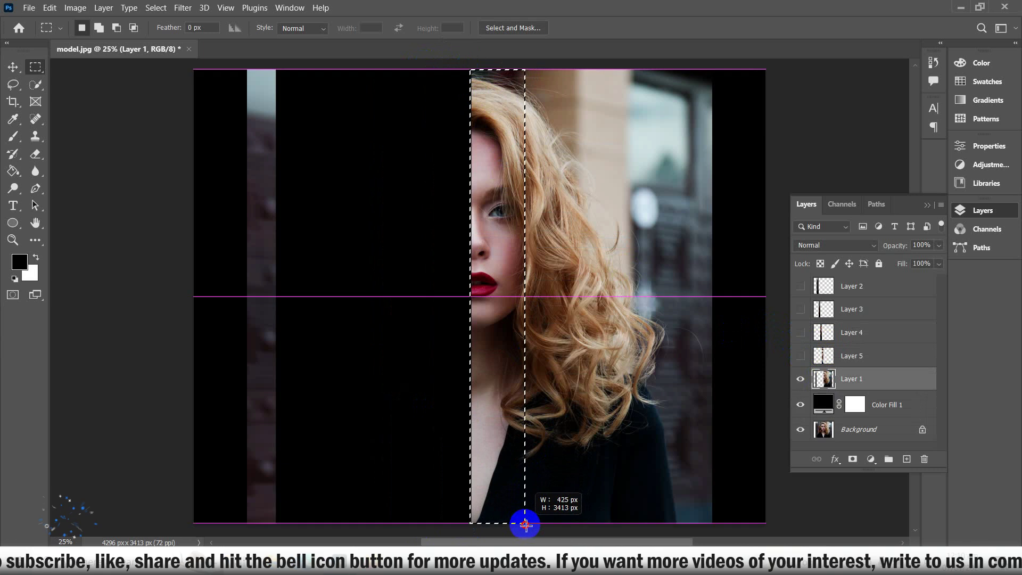
{"action": "right_click", "coordinate": [499, 217]}
{"action": "left_click", "coordinate": [532, 320]}
{"action": "left_click", "coordinate": [800, 379]}
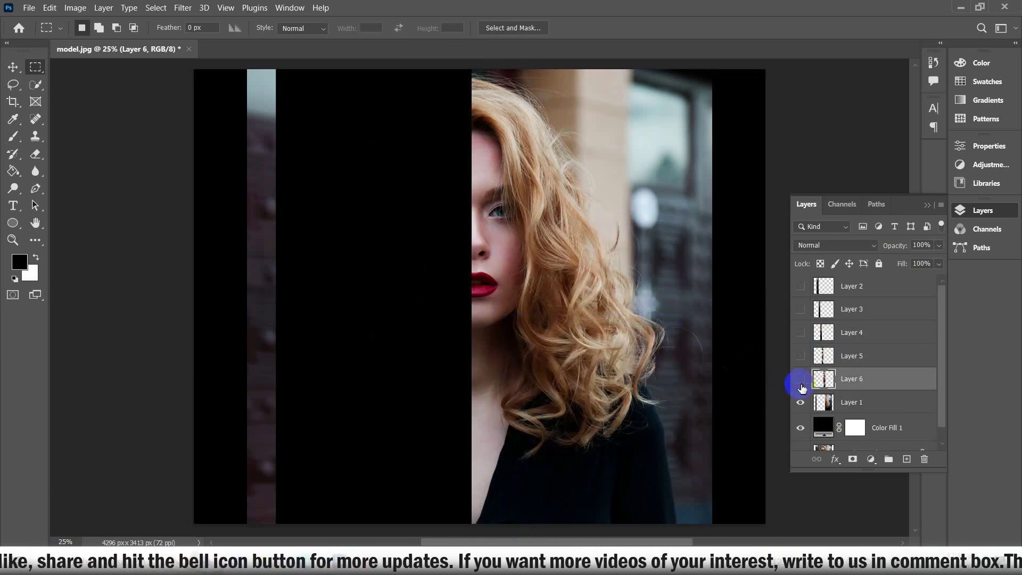
{"action": "left_click", "coordinate": [852, 401]}
{"action": "left_click_drag", "start_coordinate": [525, 69], "coordinate": [581, 524]}
{"action": "right_click", "coordinate": [552, 411]}
{"action": "left_click", "coordinate": [597, 256]}
{"action": "left_click", "coordinate": [800, 402]}
{"action": "left_click", "coordinate": [852, 426]}
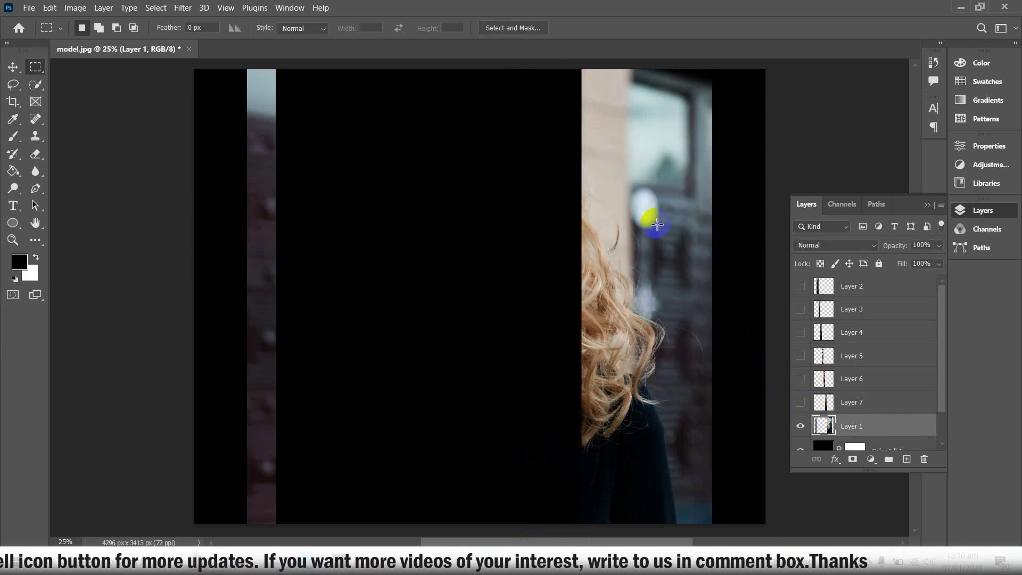
Cut the last two strips on the right onto hidden Layers 8 and 9.
{"action": "left_click_drag", "start_coordinate": [581, 70], "coordinate": [630, 518]}
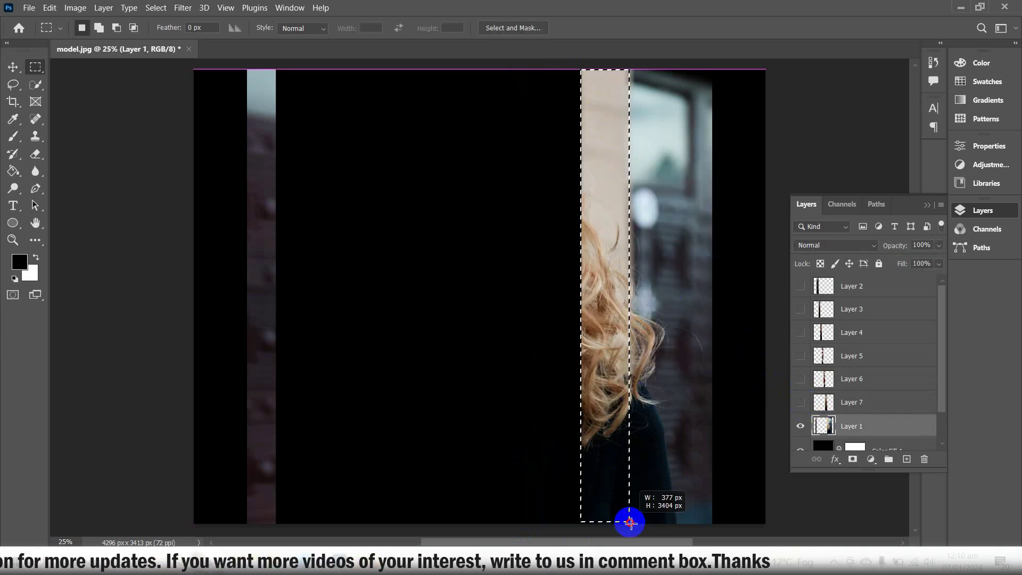
{"action": "right_click", "coordinate": [617, 442]}
{"action": "left_click", "coordinate": [655, 290]}
{"action": "left_click", "coordinate": [800, 423]}
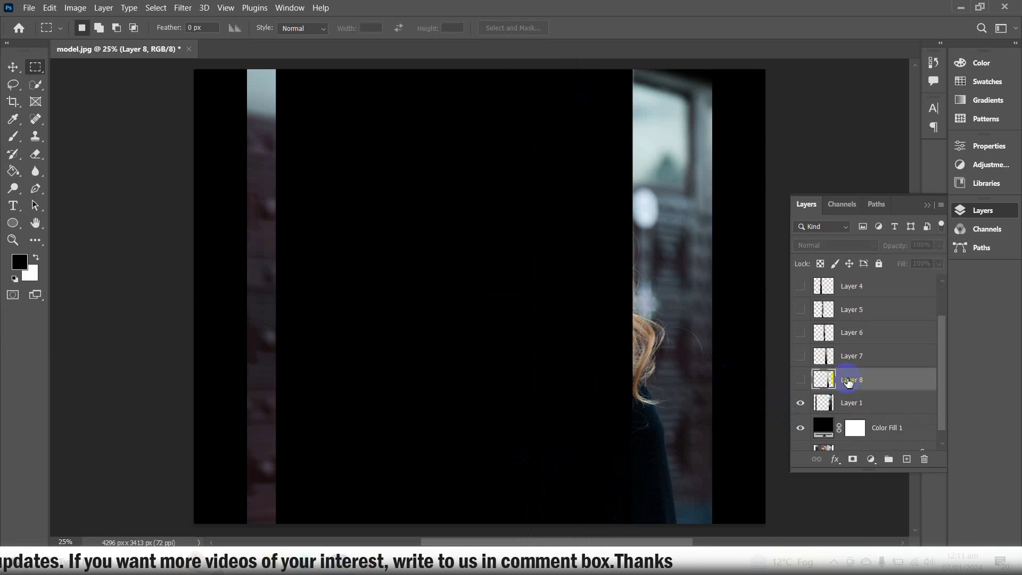
{"action": "left_click", "coordinate": [851, 403]}
{"action": "left_click_drag", "start_coordinate": [633, 65], "coordinate": [690, 536]}
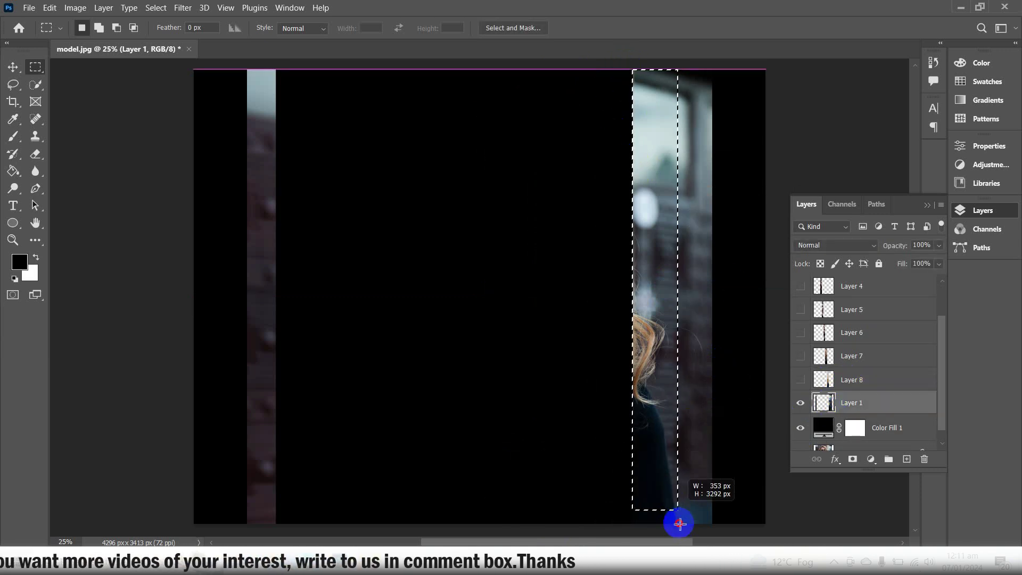
{"action": "right_click", "coordinate": [655, 452]}
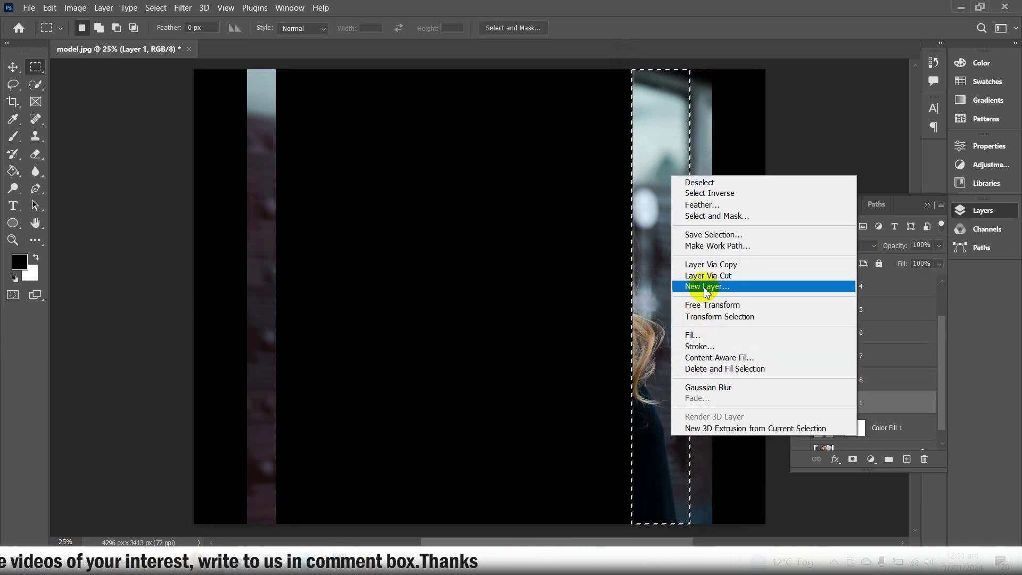
{"action": "left_click", "coordinate": [685, 290]}
{"action": "left_click", "coordinate": [804, 404]}
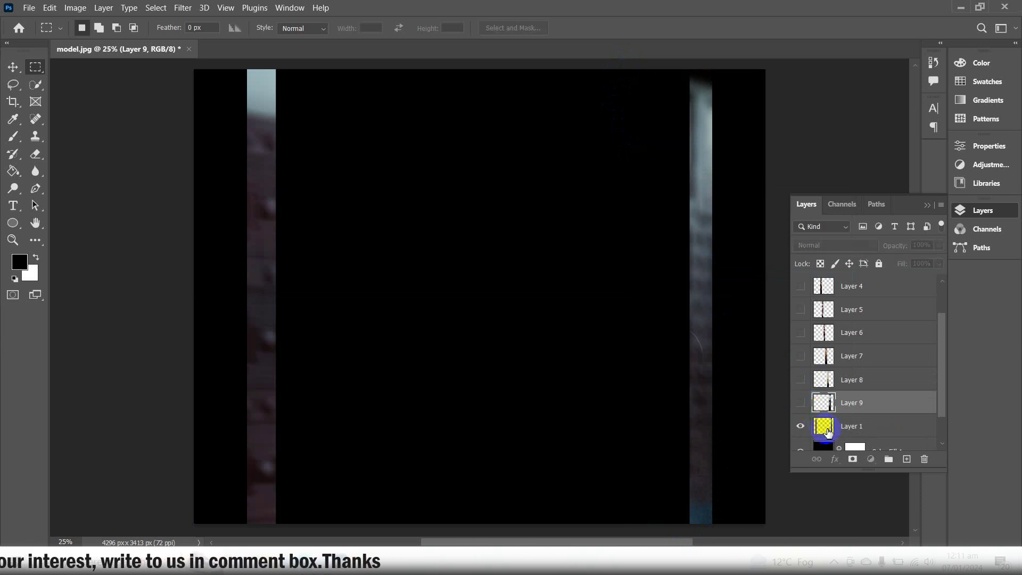
Delete the original photo layer, Layer 1.
{"action": "left_click", "coordinate": [826, 426]}
{"action": "left_click", "coordinate": [924, 459]}
{"action": "left_click", "coordinate": [433, 220]}
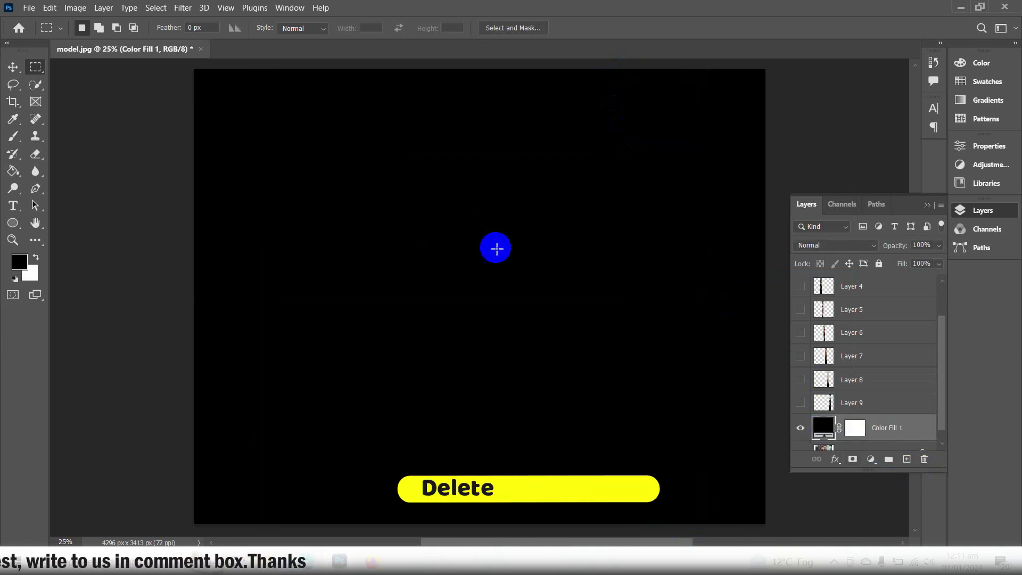
Show Layers 9, 8, 7 and 6, sliding the right-hand strips rightward with the Move tool.
{"action": "left_click", "coordinate": [818, 408]}
{"action": "key", "text": "v"}
{"action": "left_click_drag", "start_coordinate": [643, 268], "coordinate": [720, 269]}
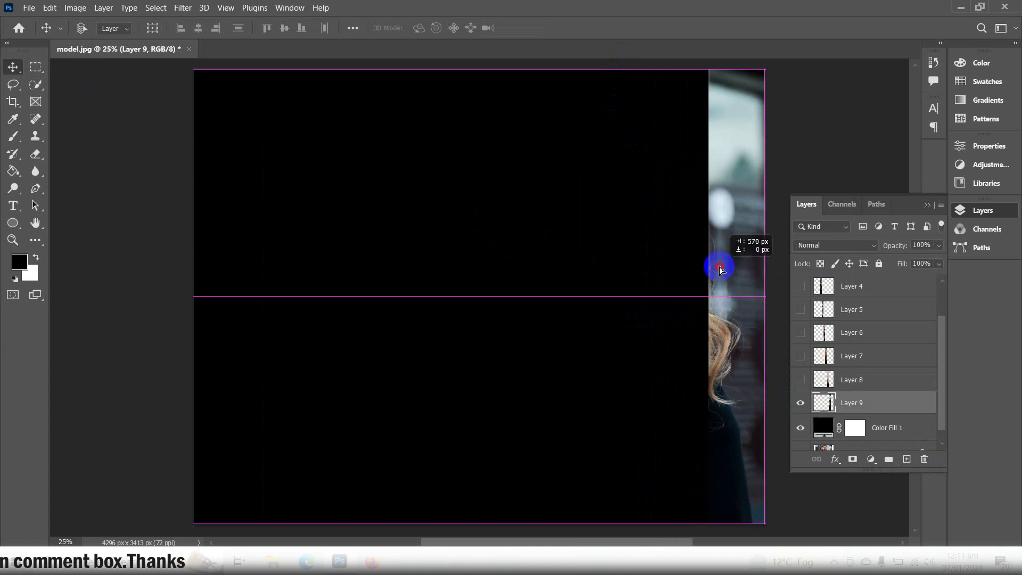
{"action": "left_click", "coordinate": [815, 382]}
{"action": "left_click_drag", "start_coordinate": [598, 341], "coordinate": [654, 331]}
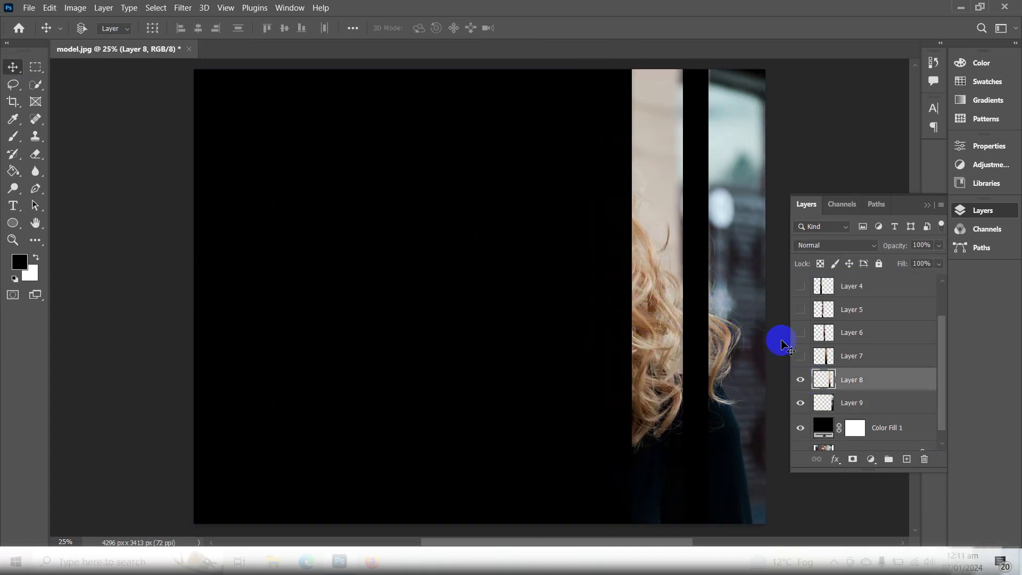
{"action": "left_click", "coordinate": [815, 361]}
{"action": "left_click", "coordinate": [800, 355]}
{"action": "left_click_drag", "start_coordinate": [552, 300], "coordinate": [579, 306]}
{"action": "left_click", "coordinate": [824, 332]}
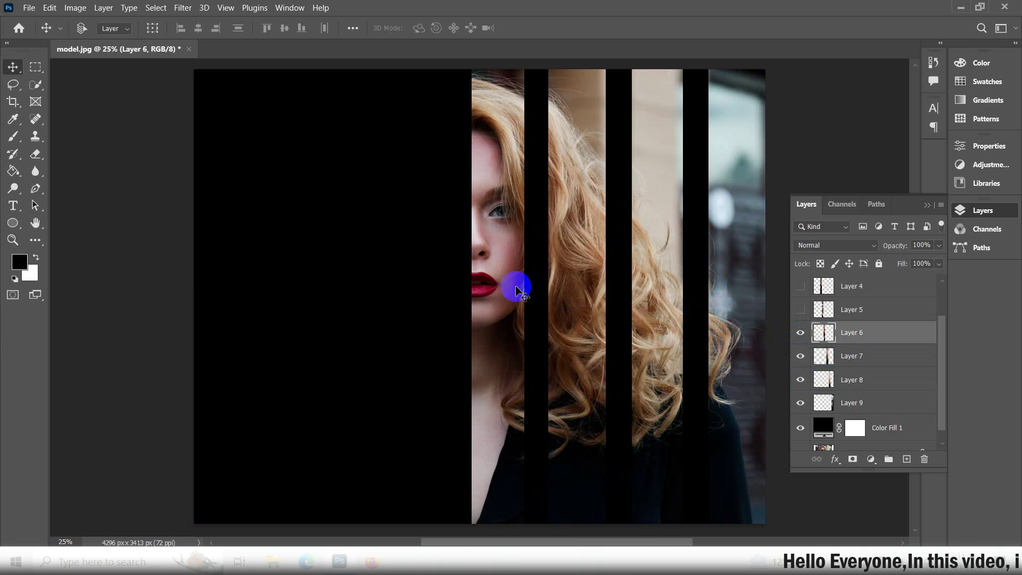
Show Layers 5, 4, 3 and 2, shifting those strips toward the left side.
{"action": "left_click", "coordinate": [822, 310]}
{"action": "left_click", "coordinate": [800, 309]}
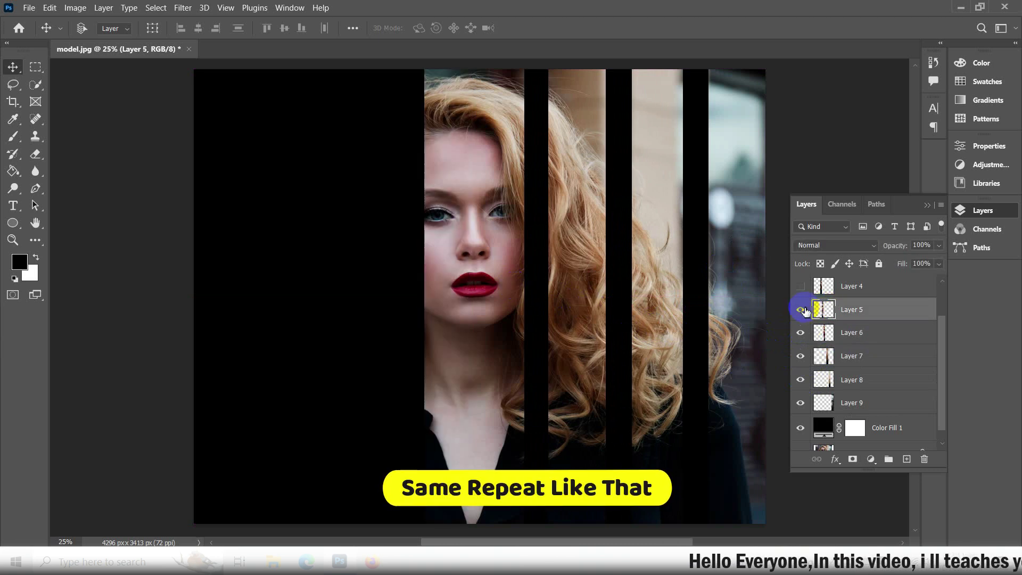
{"action": "left_click_drag", "start_coordinate": [443, 297], "coordinate": [423, 294]}
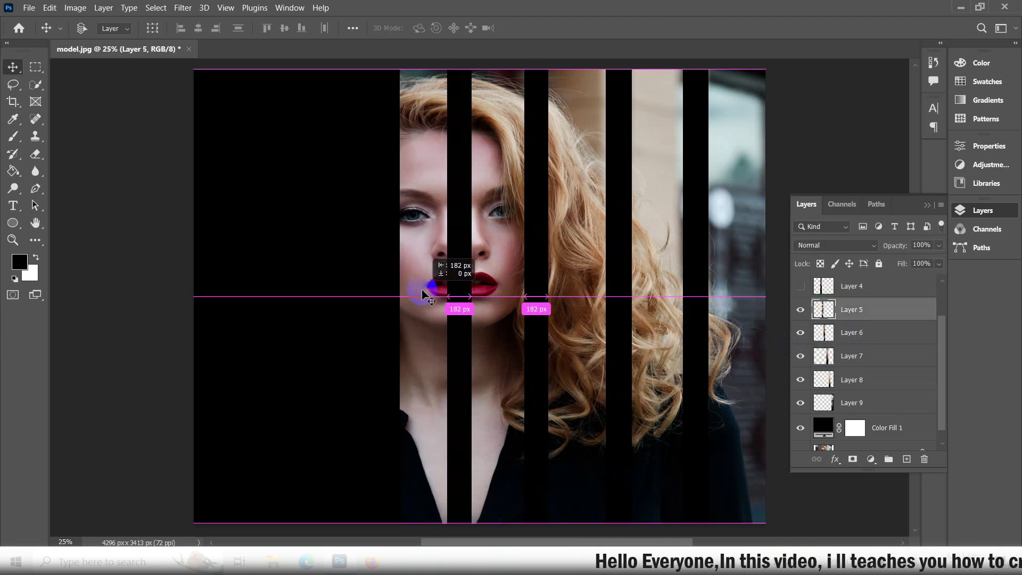
{"action": "left_click", "coordinate": [800, 285]}
{"action": "left_click", "coordinate": [844, 288]}
{"action": "left_click_drag", "start_coordinate": [365, 267], "coordinate": [338, 263]}
{"action": "scroll", "coordinate": [891, 292], "scroll_direction": "up", "scroll_amount": 1}
{"action": "left_click", "coordinate": [799, 309]}
{"action": "left_click", "coordinate": [852, 309]}
{"action": "mouse_move", "coordinate": [419, 293]}
{"action": "left_mouse_down"}
{"action": "mouse_move", "coordinate": [350, 266]}
{"action": "mouse_move", "coordinate": [298, 266]}
{"action": "mouse_move", "coordinate": [233, 290]}
{"action": "left_mouse_up"}
{"action": "left_click", "coordinate": [801, 288]}
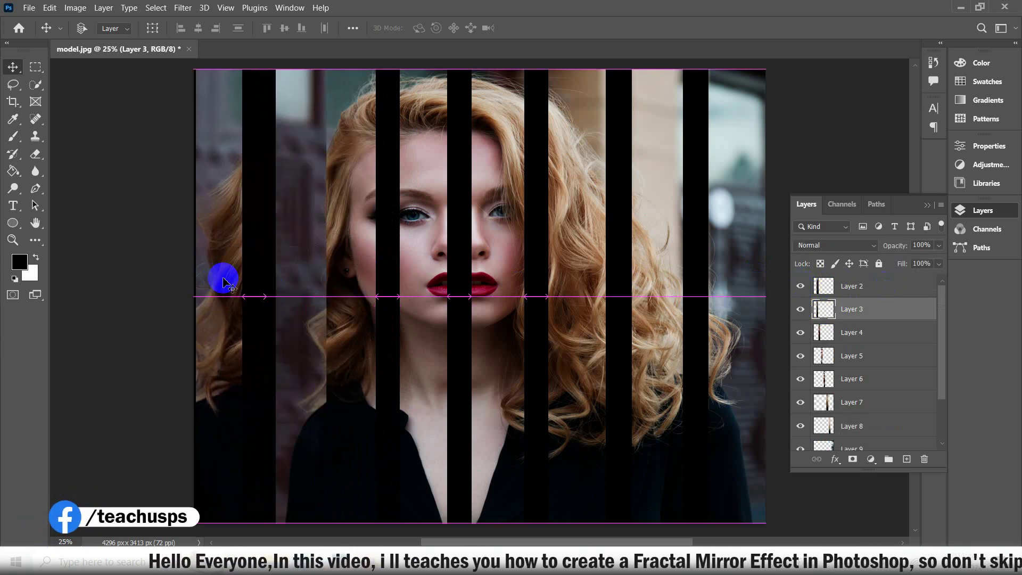
{"action": "left_click", "coordinate": [814, 288]}
{"action": "left_click_drag", "start_coordinate": [300, 287], "coordinate": [280, 285]}
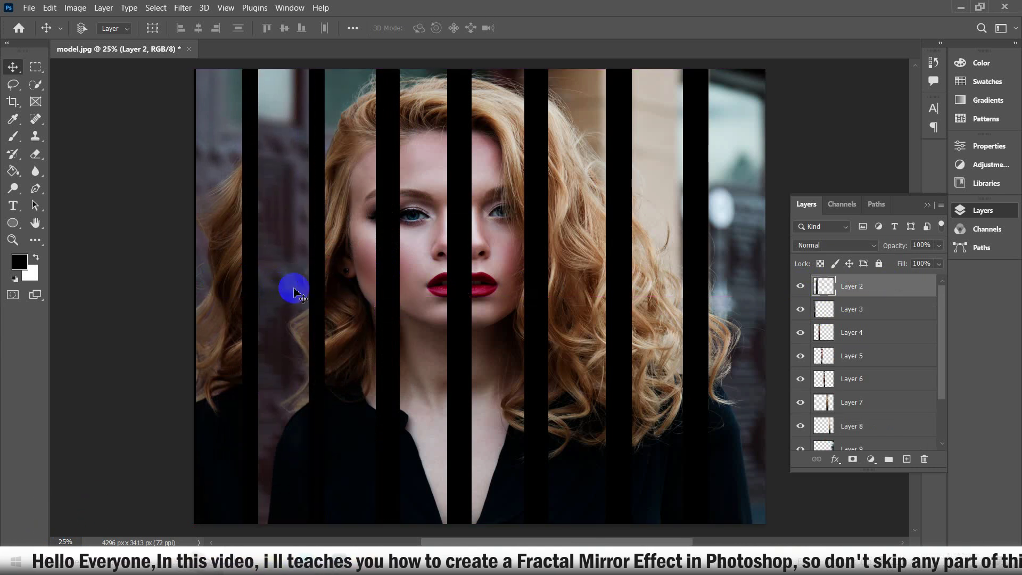
{"action": "scroll", "coordinate": [850, 405], "scroll_direction": "down", "scroll_amount": 2}
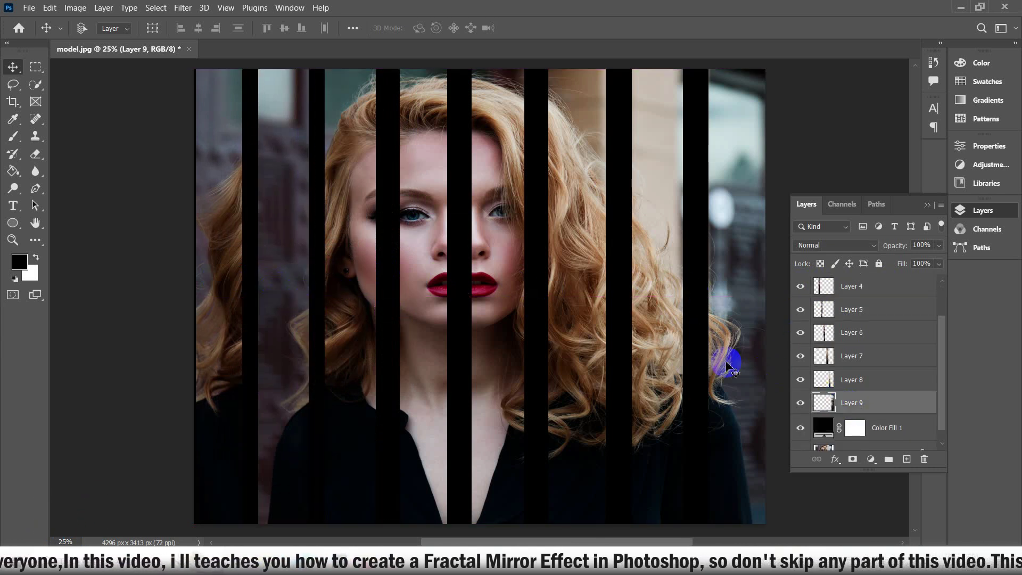
Nudge the strips on Layers 7, 5, 4, 3 and others so the black gaps match.
{"action": "left_click_drag", "start_coordinate": [729, 354], "coordinate": [667, 360]}
{"action": "left_click", "coordinate": [822, 355]}
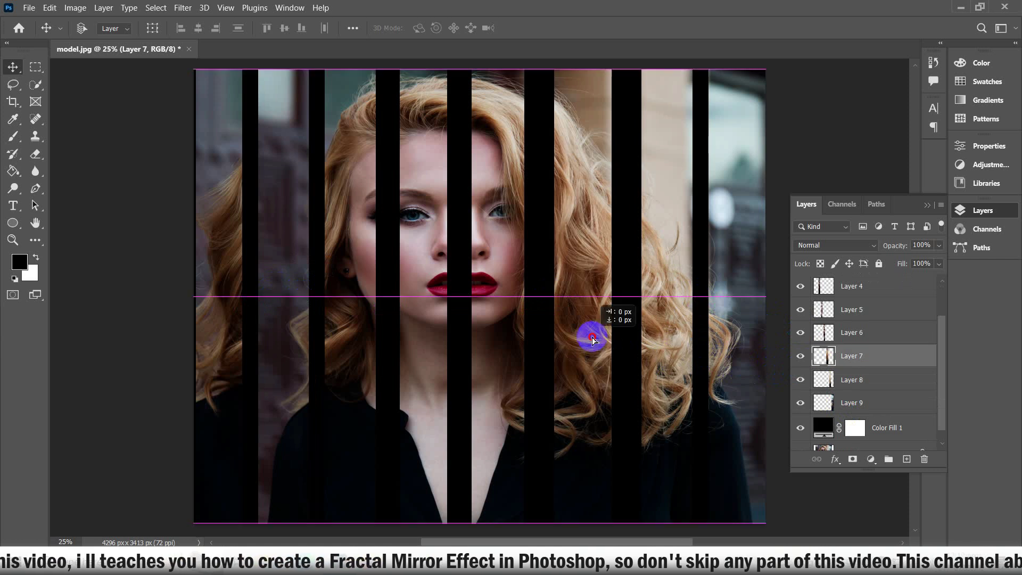
{"action": "left_click_drag", "start_coordinate": [595, 340], "coordinate": [519, 331]}
{"action": "left_click", "coordinate": [822, 332]}
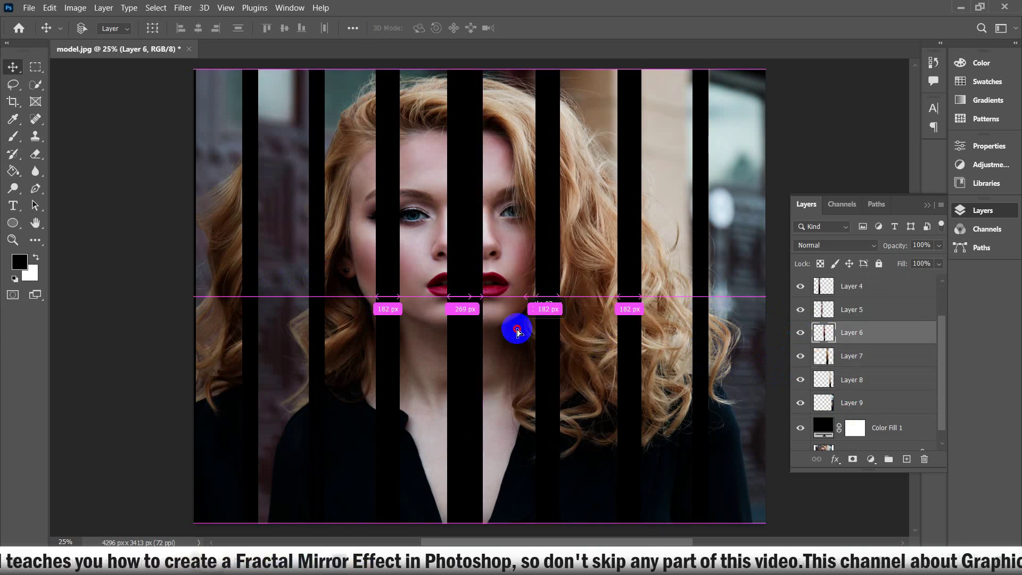
{"action": "left_click", "coordinate": [824, 314]}
{"action": "left_click_drag", "start_coordinate": [445, 313], "coordinate": [457, 312]}
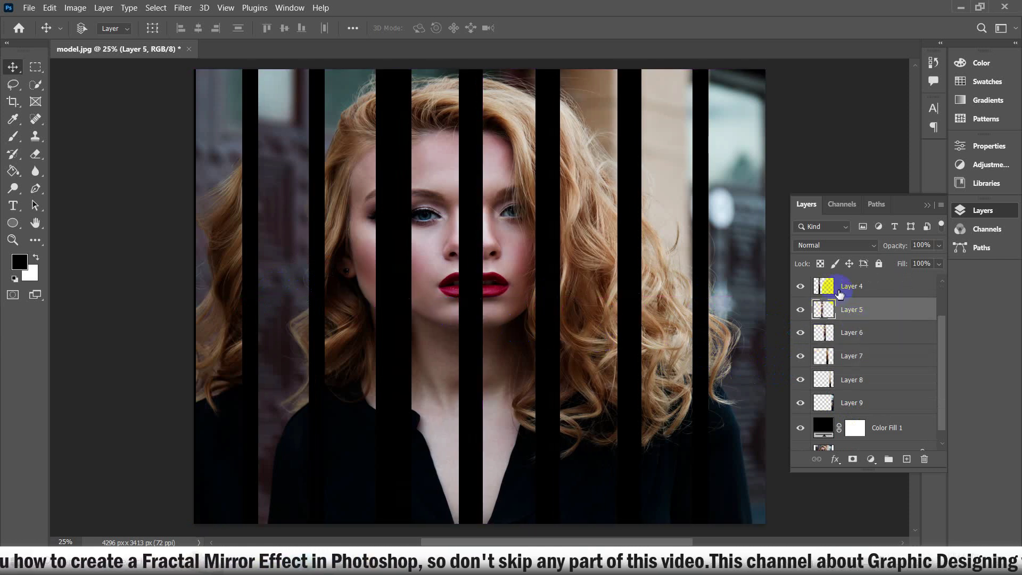
{"action": "left_click", "coordinate": [825, 287]}
{"action": "left_click_drag", "start_coordinate": [392, 289], "coordinate": [371, 288]}
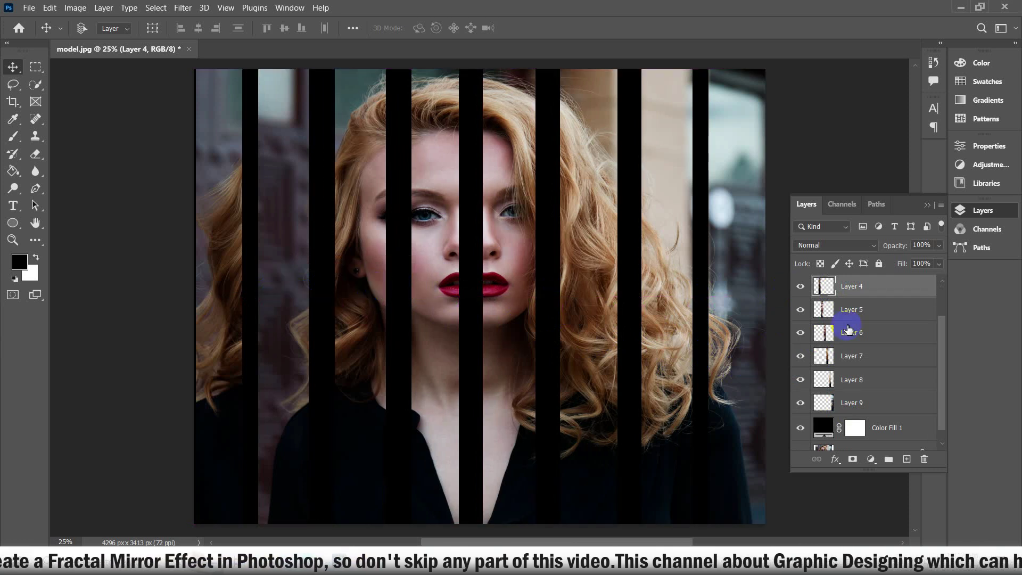
{"action": "scroll", "coordinate": [863, 346], "scroll_direction": "up", "scroll_amount": 2}
{"action": "left_click", "coordinate": [838, 308]}
{"action": "left_click_drag", "start_coordinate": [289, 294], "coordinate": [374, 293]}
Select all strip layers, Layers 2 through 9, together.
{"action": "left_click", "coordinate": [817, 290]}
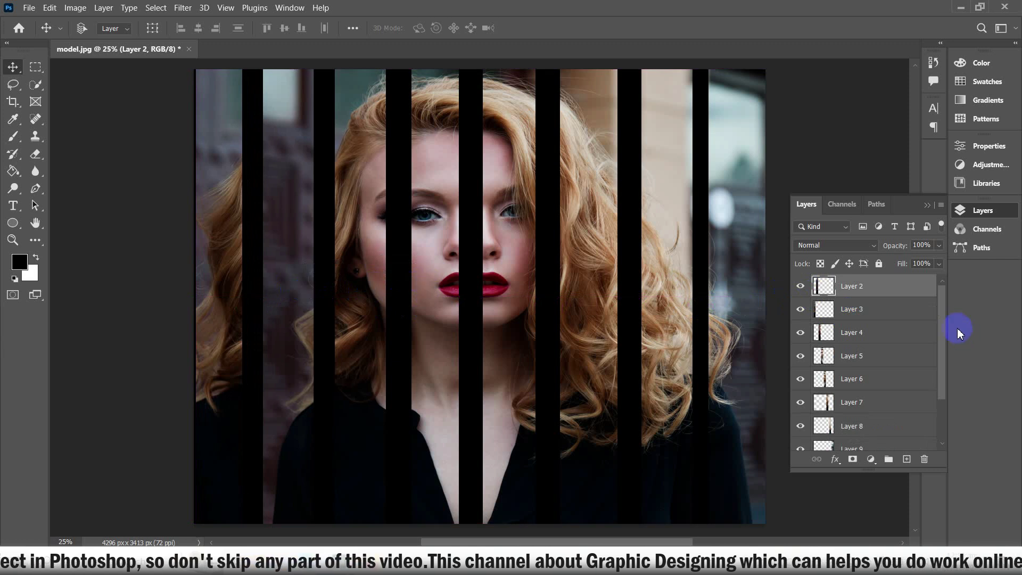
{"action": "left_click", "coordinate": [863, 309], "text": "shift"}
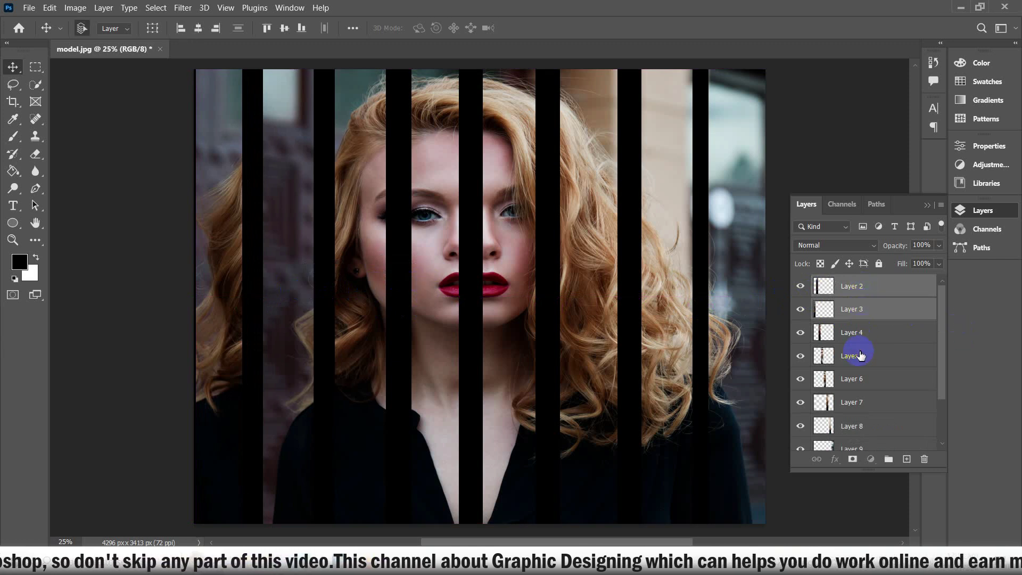
{"action": "left_click", "coordinate": [861, 356], "text": "shift"}
{"action": "left_click", "coordinate": [856, 396], "text": "shift"}
{"action": "left_click", "coordinate": [860, 424], "text": "shift"}
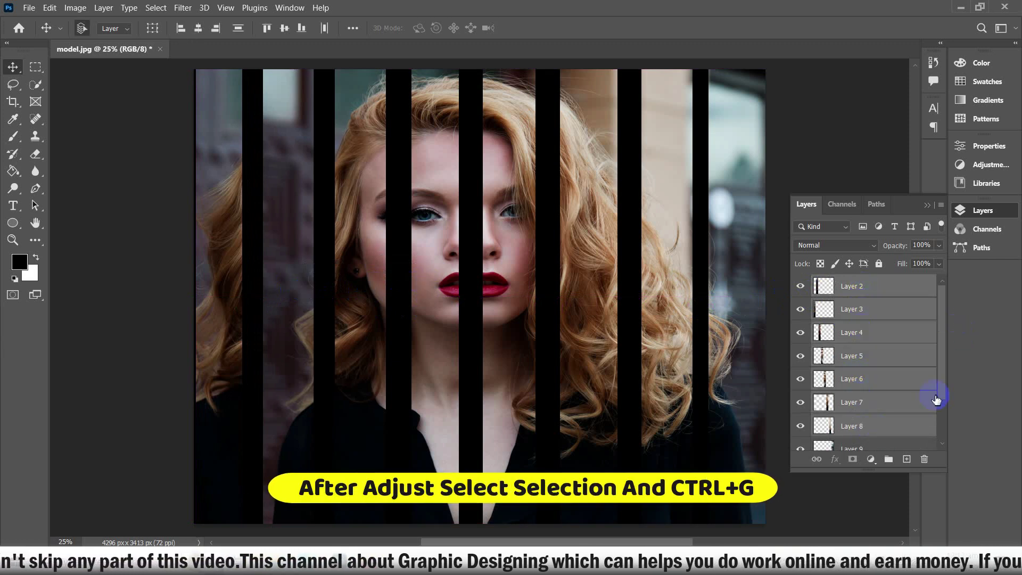
{"action": "left_click_drag", "start_coordinate": [944, 378], "coordinate": [942, 392]}
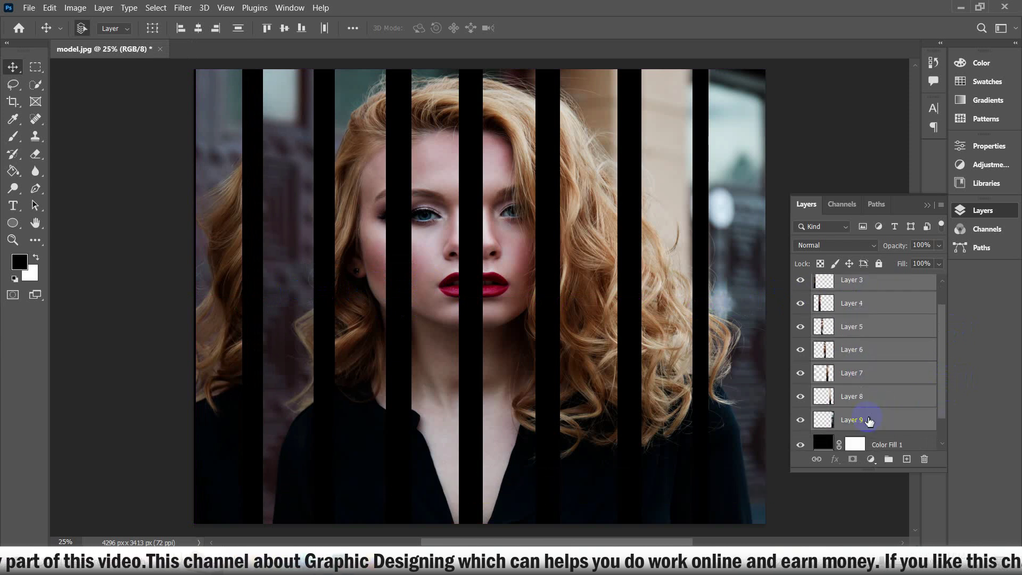
Group the strip layers as Group 1 and make its duplicate a smart object.
{"action": "left_click", "coordinate": [889, 458]}
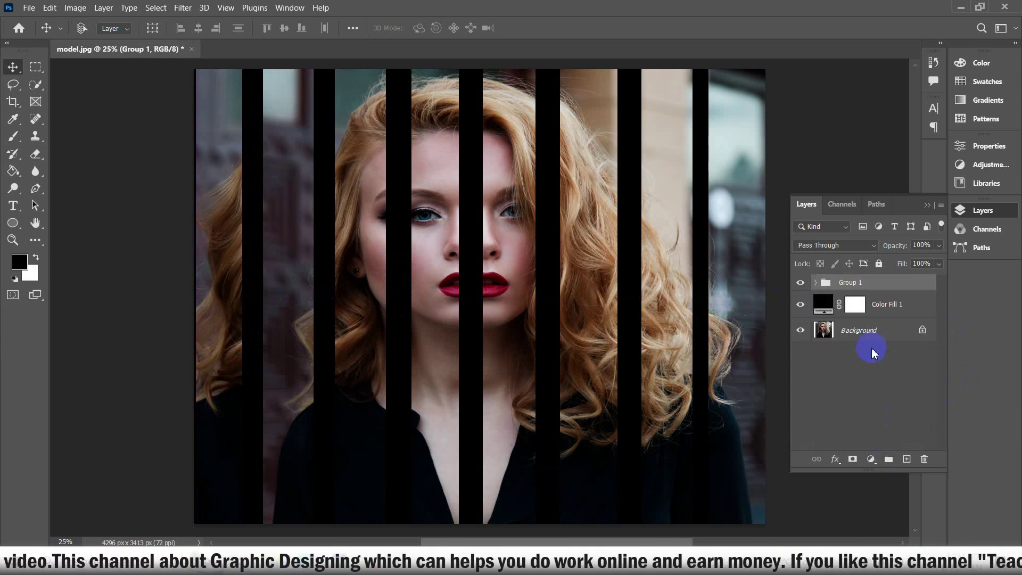
{"action": "key", "text": "ctrl+j"}
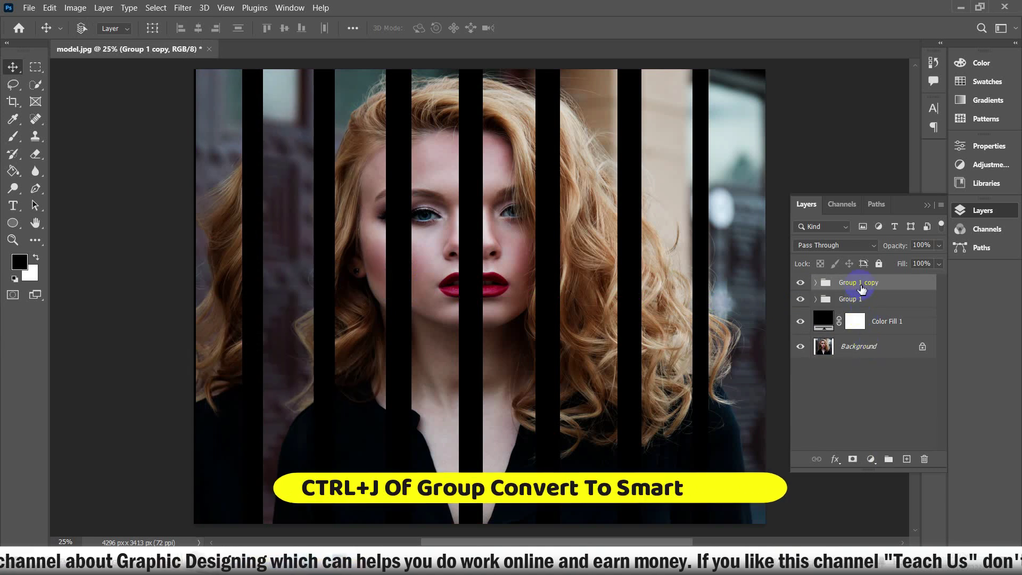
{"action": "right_click", "coordinate": [860, 285]}
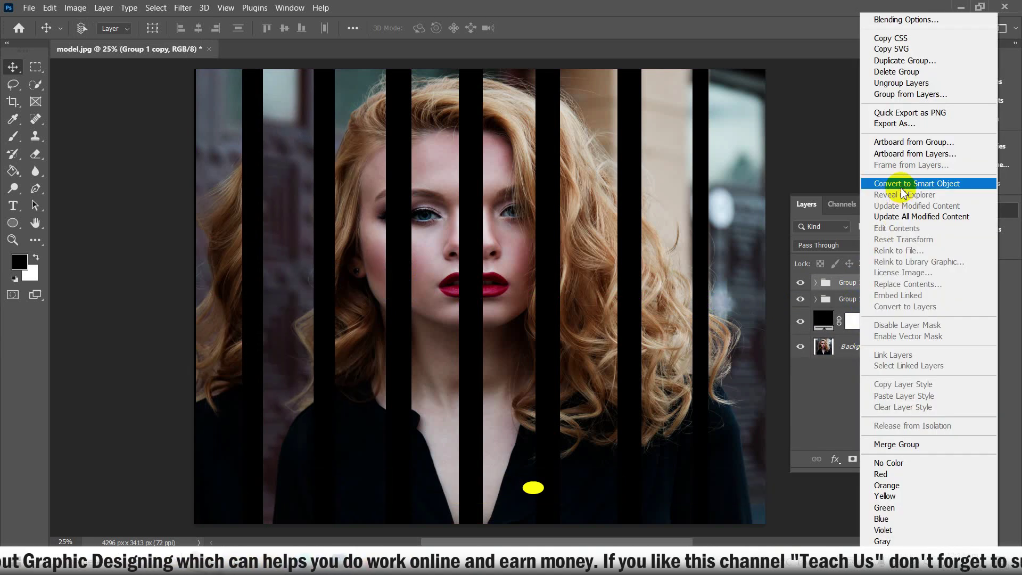
{"action": "left_click", "coordinate": [904, 181]}
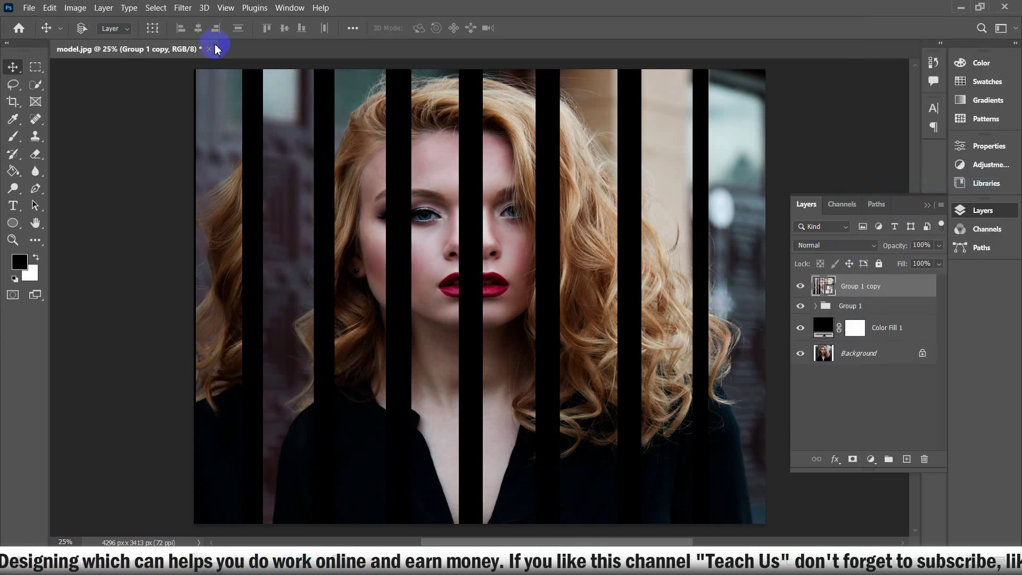
Apply a 5-pixel Gaussian Blur to the smart-object copy and drag it below Group 1.
{"action": "left_click", "coordinate": [186, 8]}
{"action": "mouse_move", "coordinate": [191, 167]}
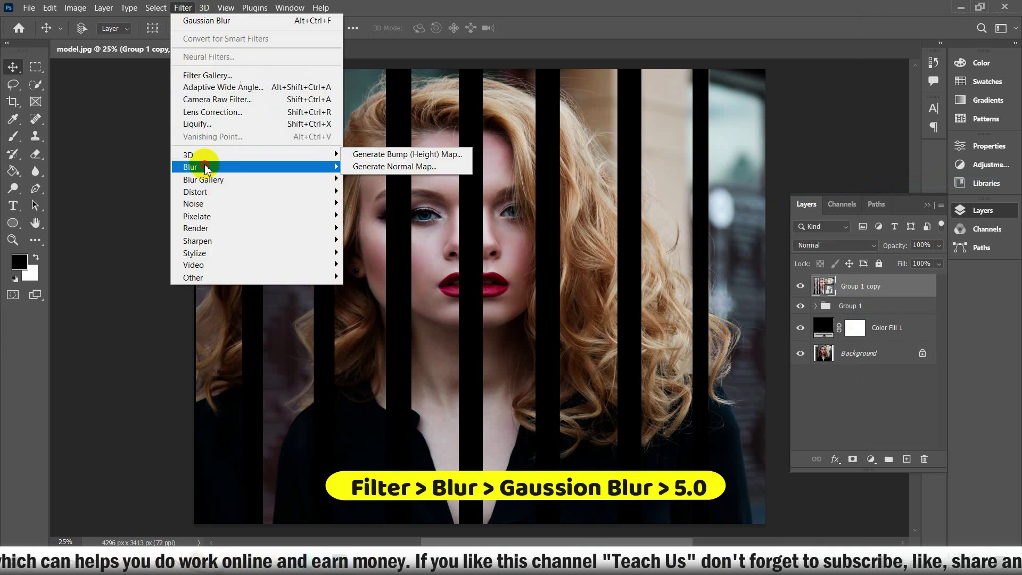
{"action": "left_click", "coordinate": [375, 216]}
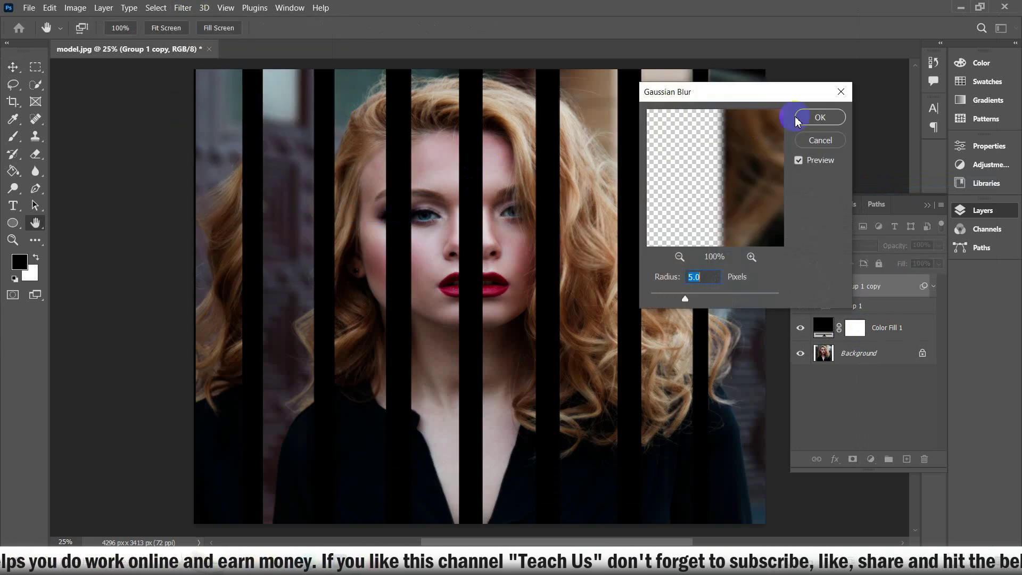
{"action": "left_click", "coordinate": [809, 120]}
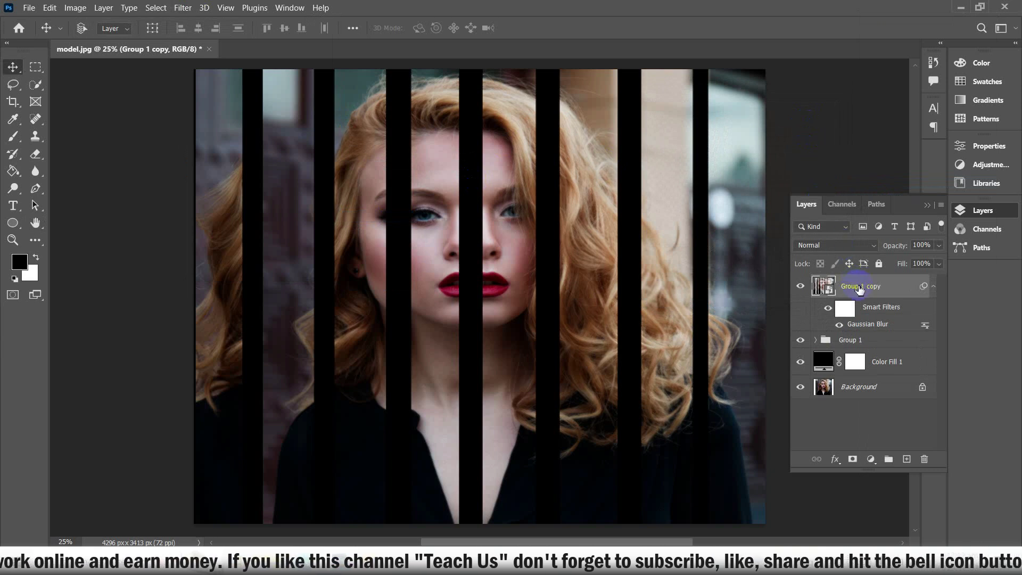
{"action": "left_click_drag", "start_coordinate": [859, 289], "coordinate": [863, 355]}
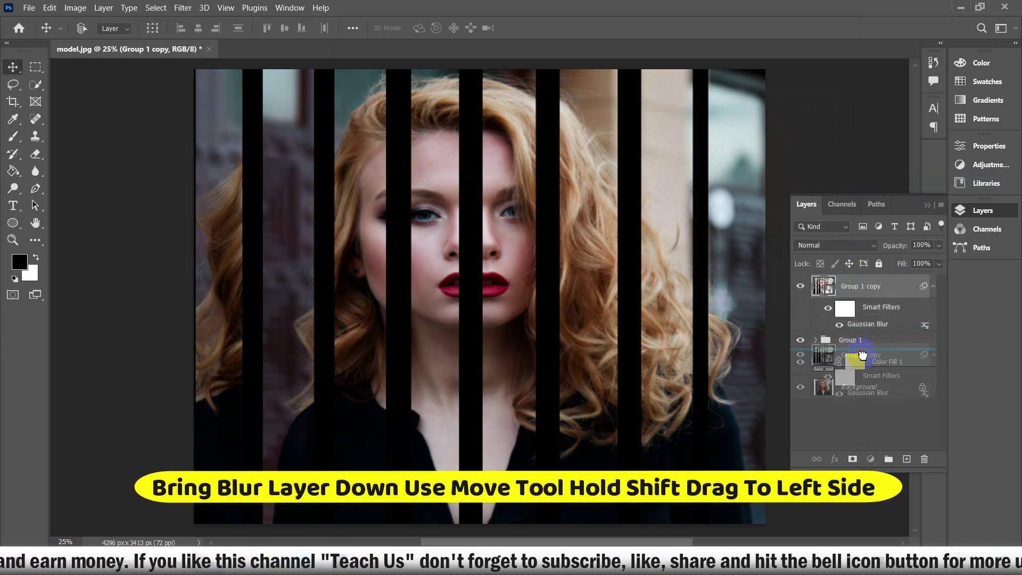
Place Group 1 copy beneath Group 1 and shift it 276 px left.
{"action": "left_click_drag", "start_coordinate": [862, 355], "coordinate": [863, 360]}
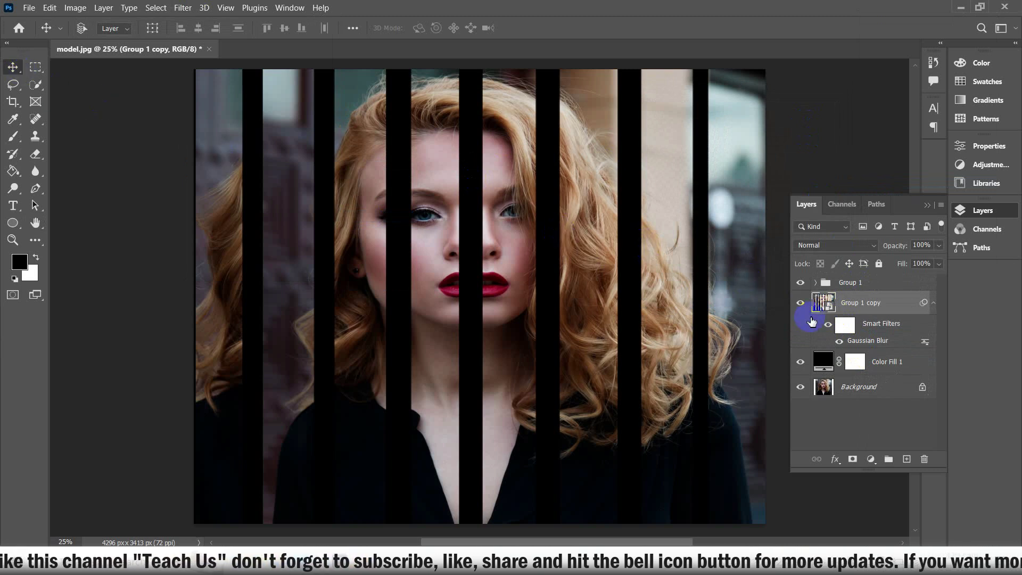
{"action": "left_click_drag", "start_coordinate": [725, 308], "coordinate": [684, 304]}
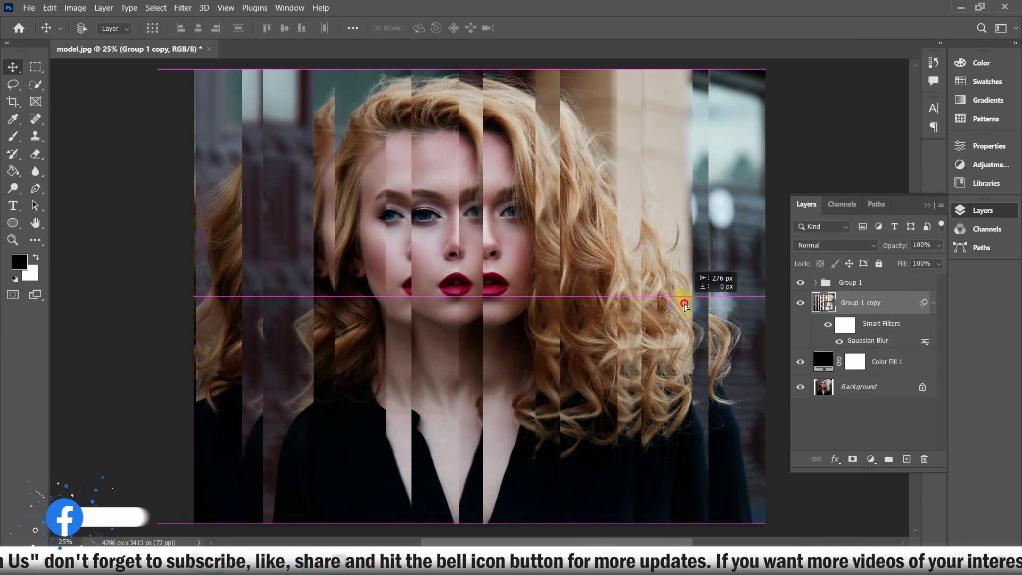
{"action": "left_click_drag", "start_coordinate": [685, 304], "coordinate": [684, 304]}
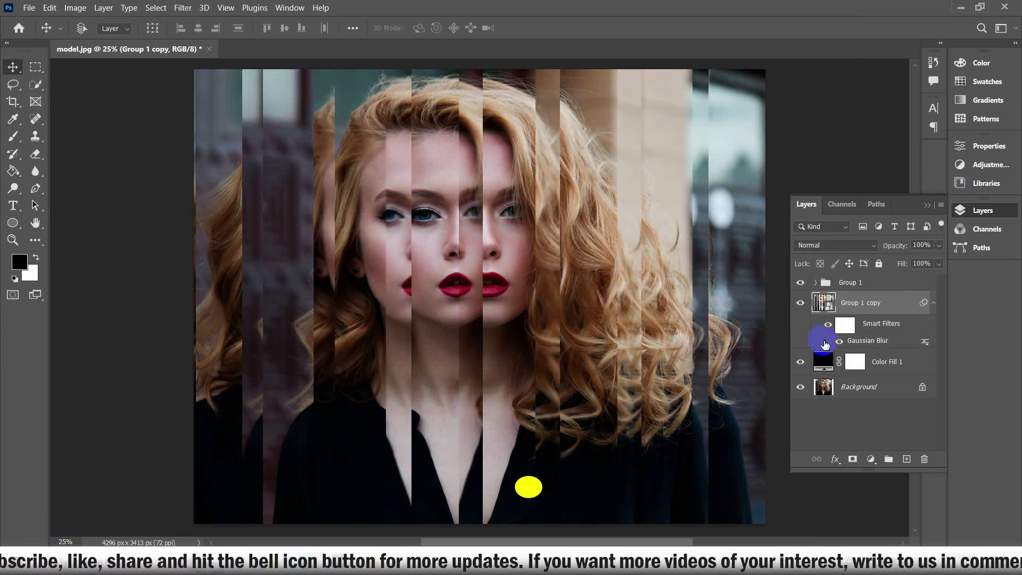
Duplicate the blurred copy as Group 1 copy 2, offset Group 1 copy 62 px, and select both.
{"action": "key", "text": "ctrl+j"}
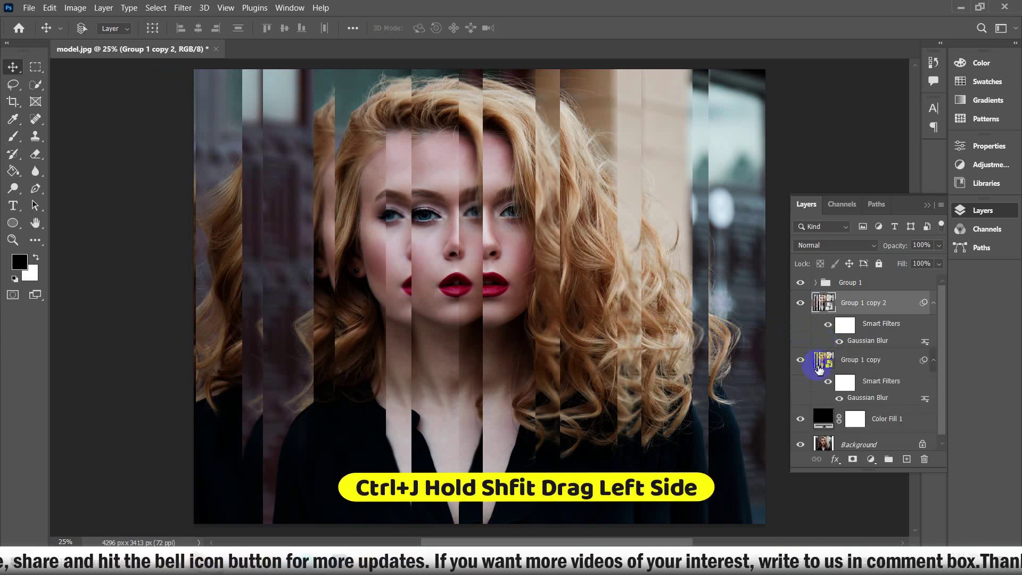
{"action": "left_click", "coordinate": [820, 366]}
{"action": "left_click_drag", "start_coordinate": [656, 335], "coordinate": [666, 339]}
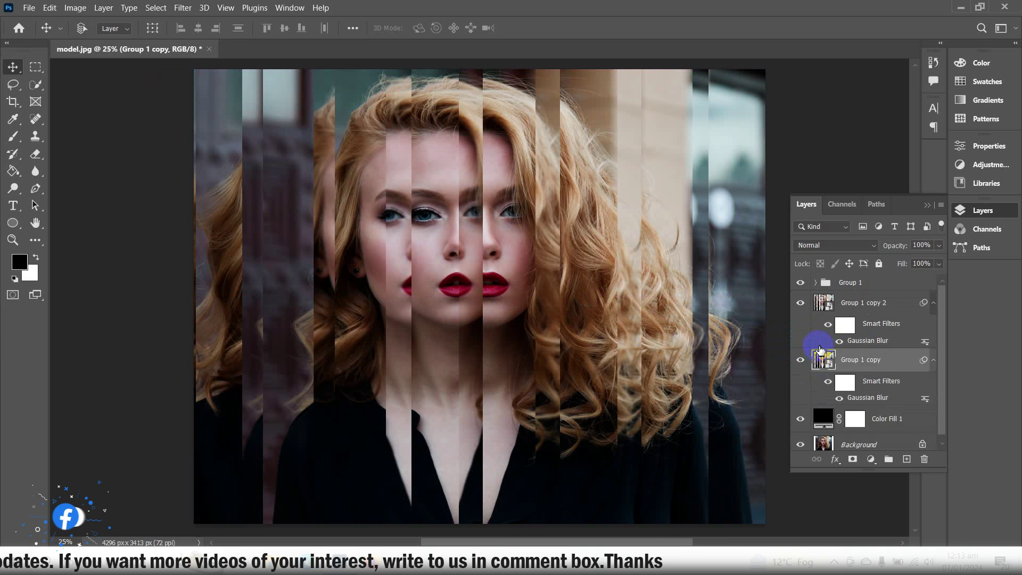
{"action": "left_click", "coordinate": [848, 303]}
{"action": "left_click", "coordinate": [847, 360], "text": "shift"}
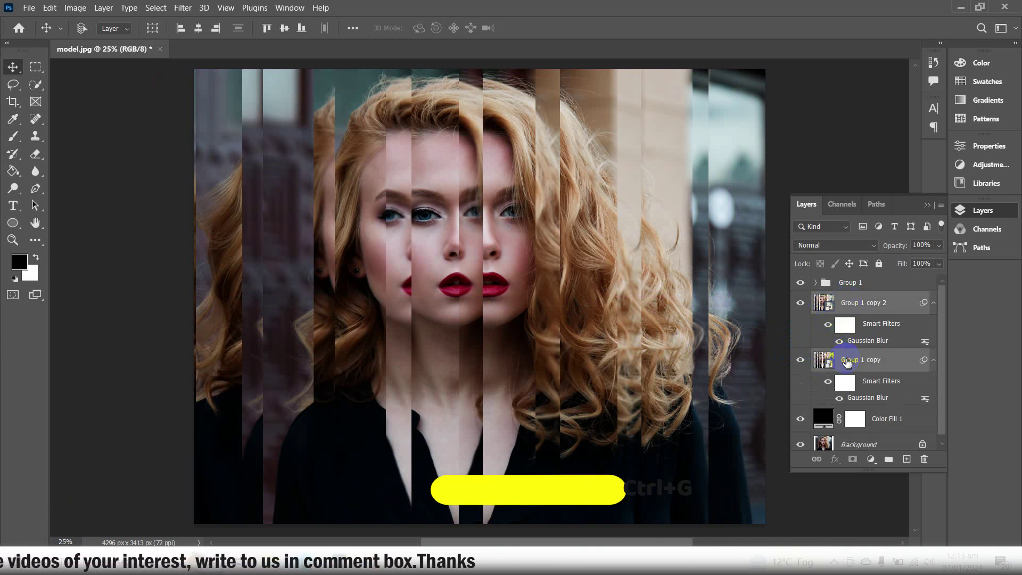
Group Group 1 copy and copy 2 as Group 2 with a black 35% Color Overlay.
{"action": "key", "text": "ctrl+g"}
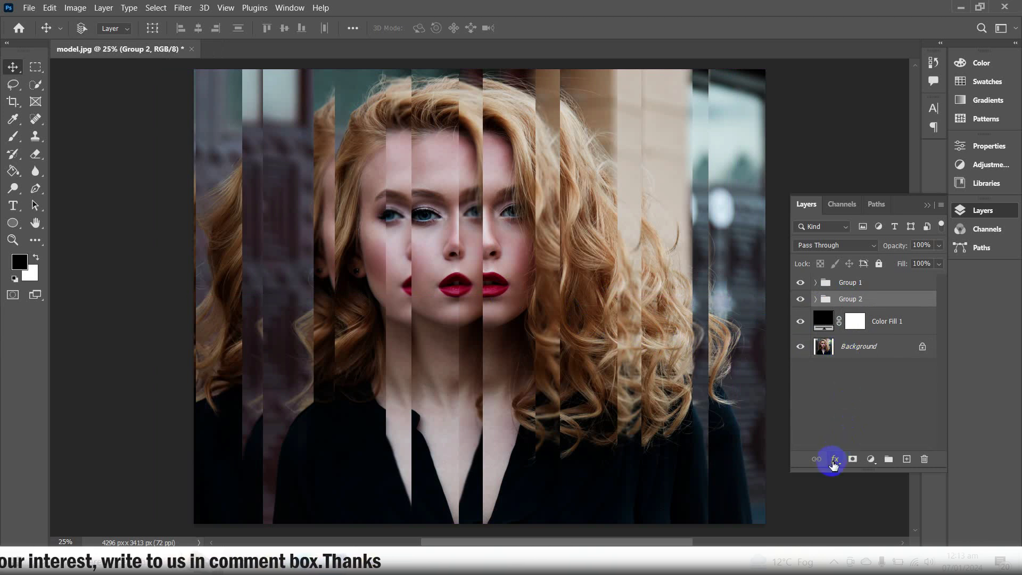
{"action": "left_click", "coordinate": [834, 461]}
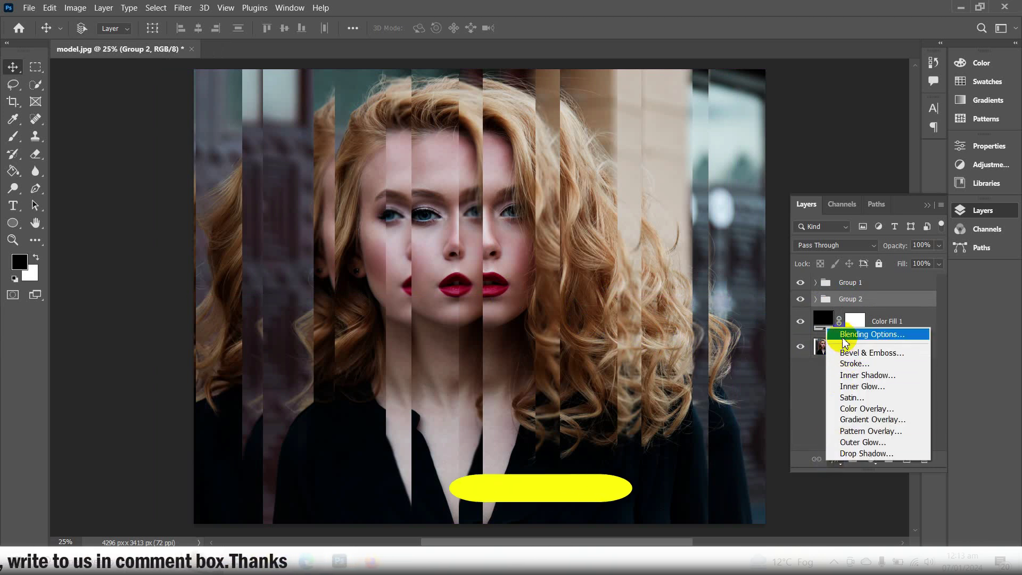
{"action": "left_click", "coordinate": [666, 347]}
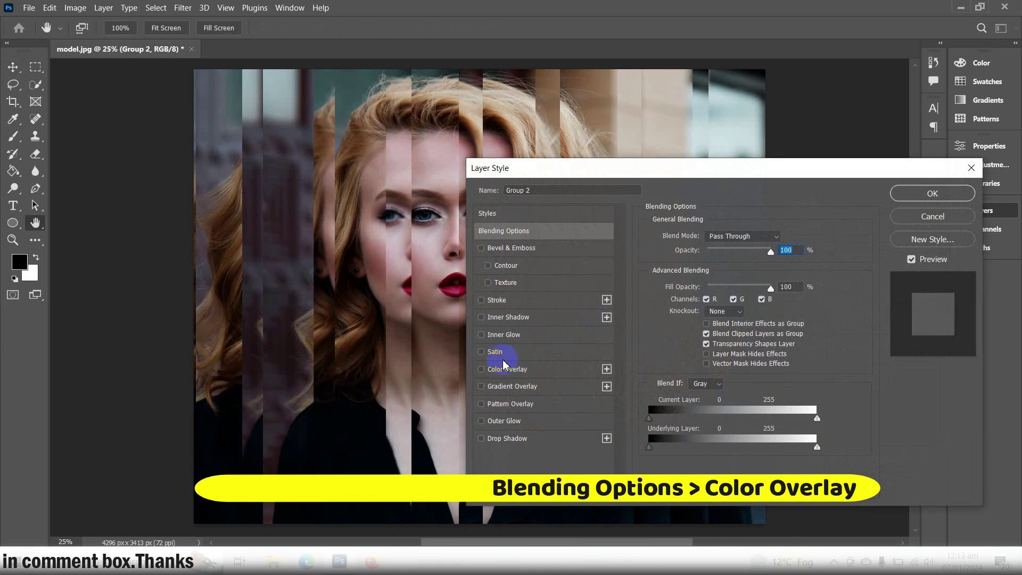
{"action": "left_click", "coordinate": [505, 371]}
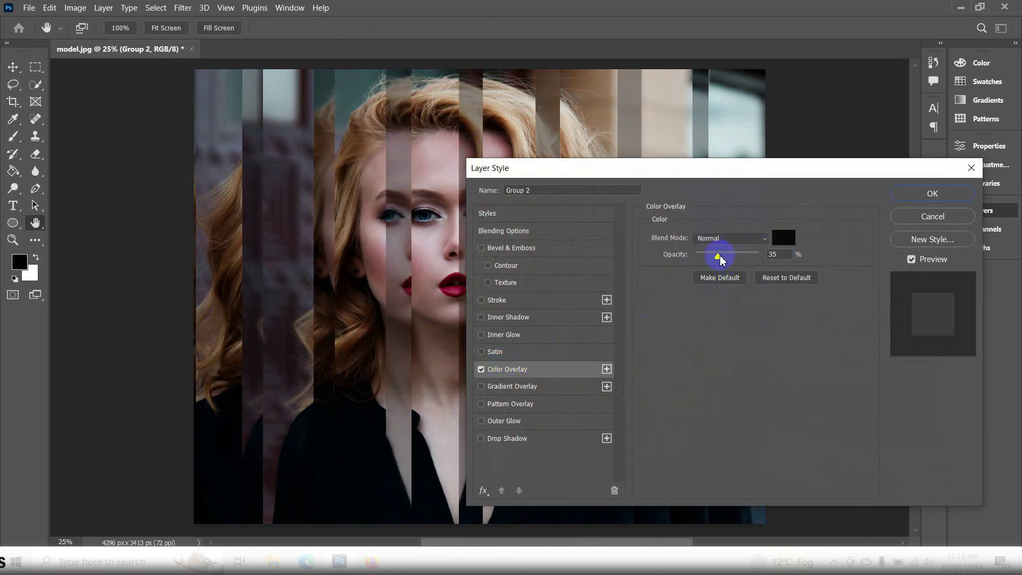
{"action": "left_click", "coordinate": [905, 196]}
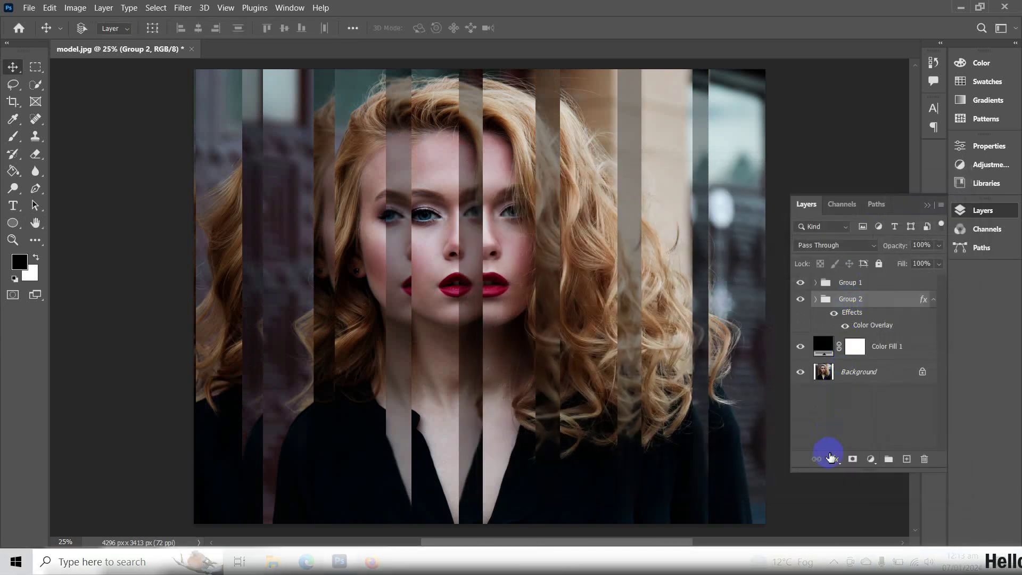
Give Group 2 an Outer Bevel, Chisel Hard, 1000% depth Bevel & Emboss with a new gloss contour.
{"action": "left_click", "coordinate": [835, 461]}
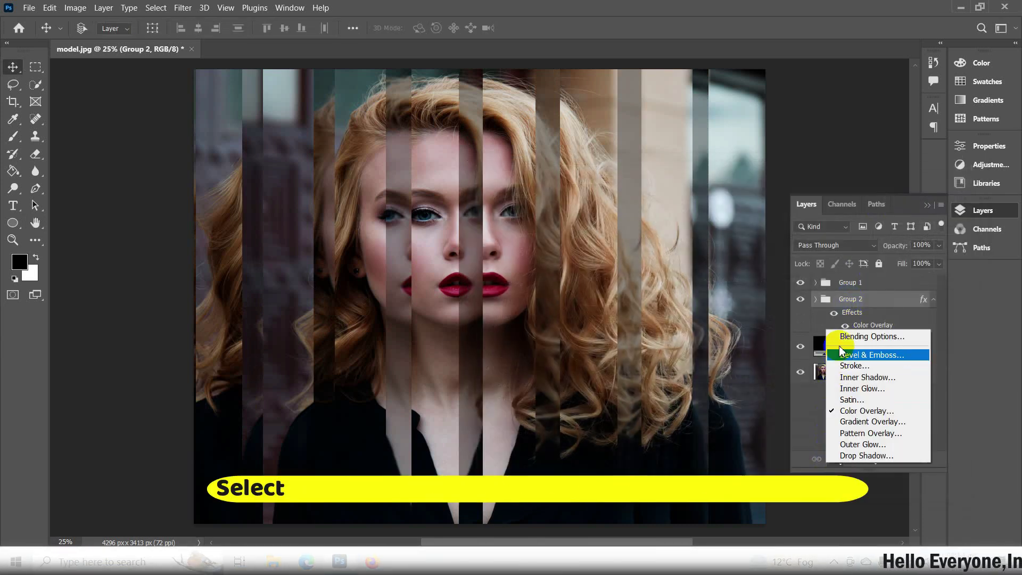
{"action": "left_click", "coordinate": [840, 344]}
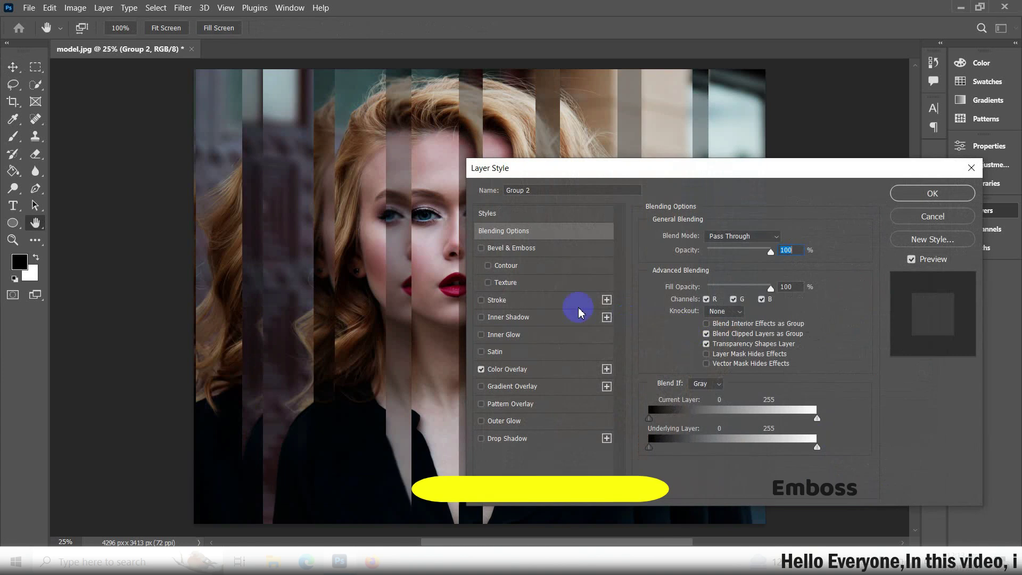
{"action": "left_click", "coordinate": [502, 251]}
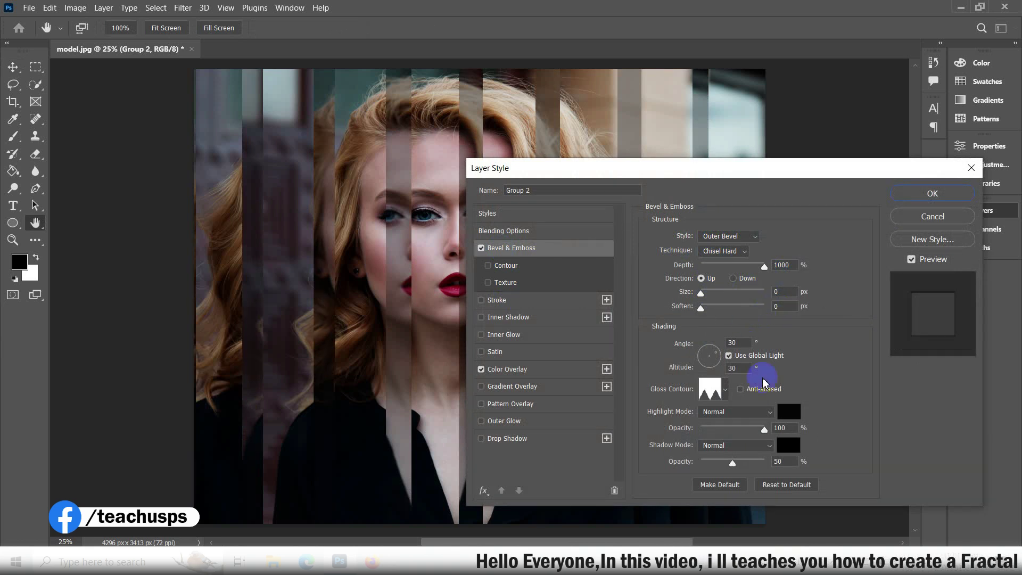
{"action": "left_click", "coordinate": [726, 400]}
{"action": "left_click", "coordinate": [748, 419]}
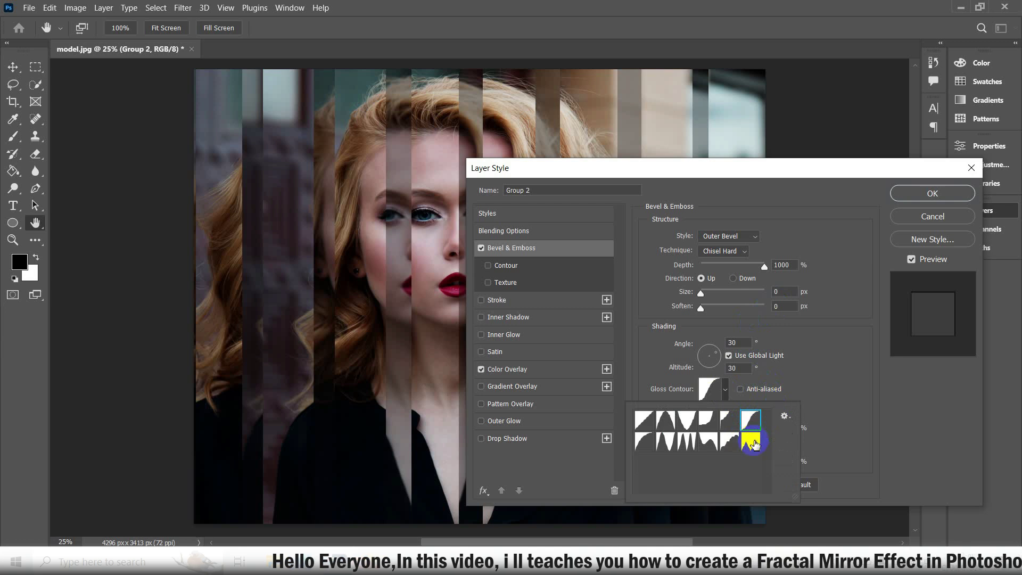
{"action": "left_click", "coordinate": [913, 200]}
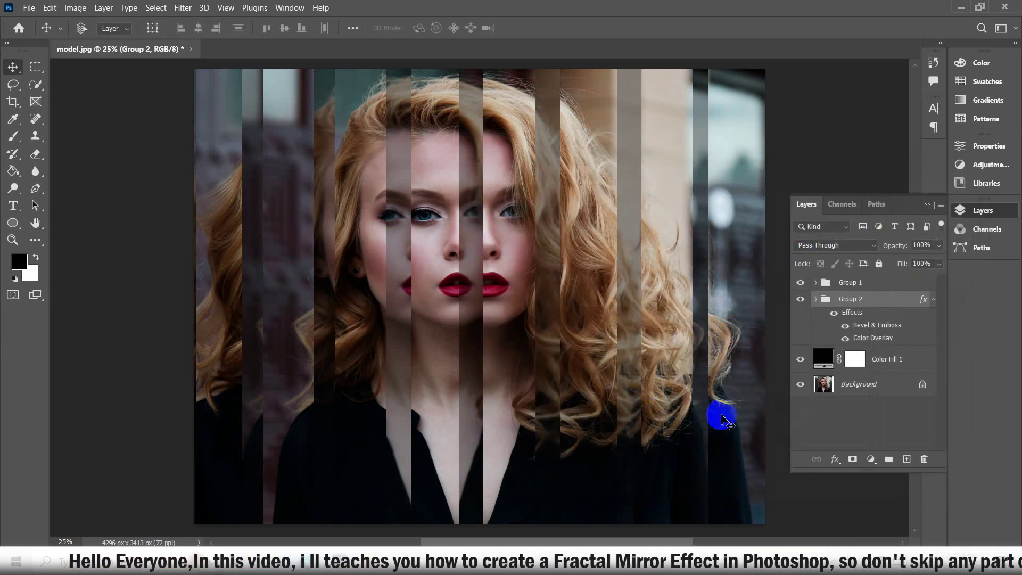
Add a black solid Color Fill 2 layer above Group 1.
{"action": "left_click", "coordinate": [845, 282]}
{"action": "left_click", "coordinate": [871, 459]}
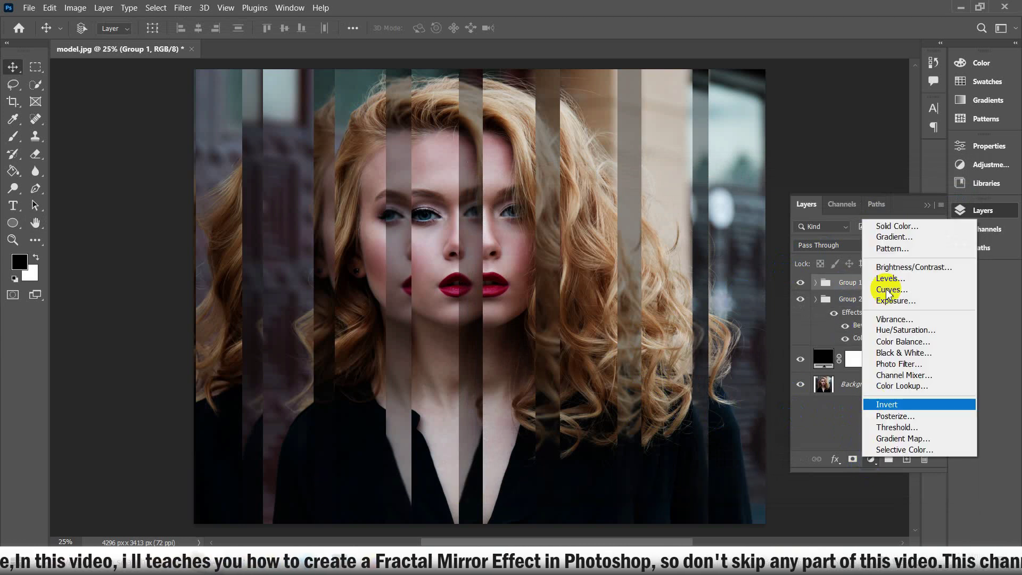
{"action": "left_click", "coordinate": [878, 226]}
{"action": "left_click", "coordinate": [892, 99]}
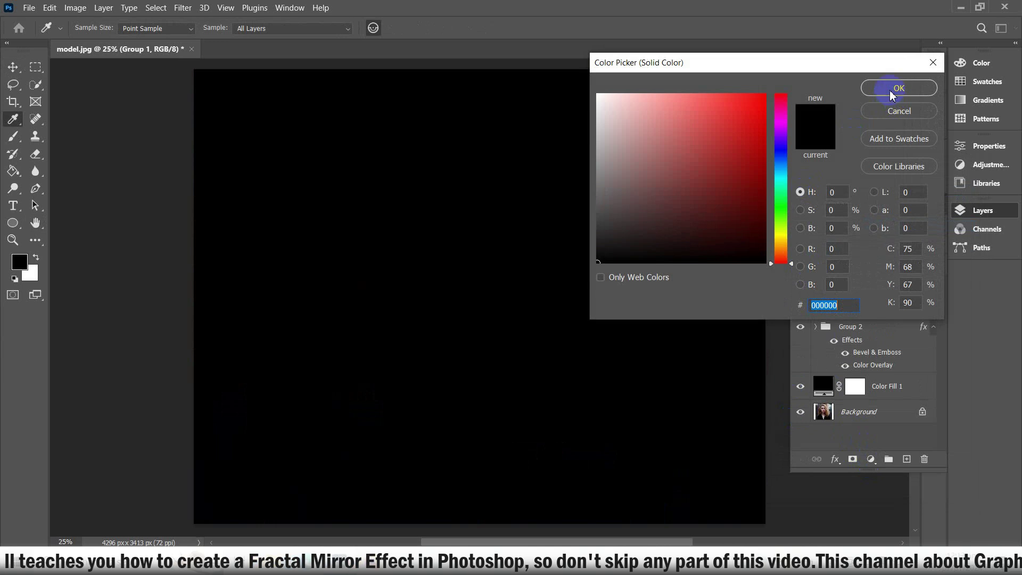
{"action": "left_click", "coordinate": [893, 94]}
Paint Color Fill 2's mask with a large soft brush to reveal the portrait's centre, leaving a dark vignette.
{"action": "left_click", "coordinate": [855, 292]}
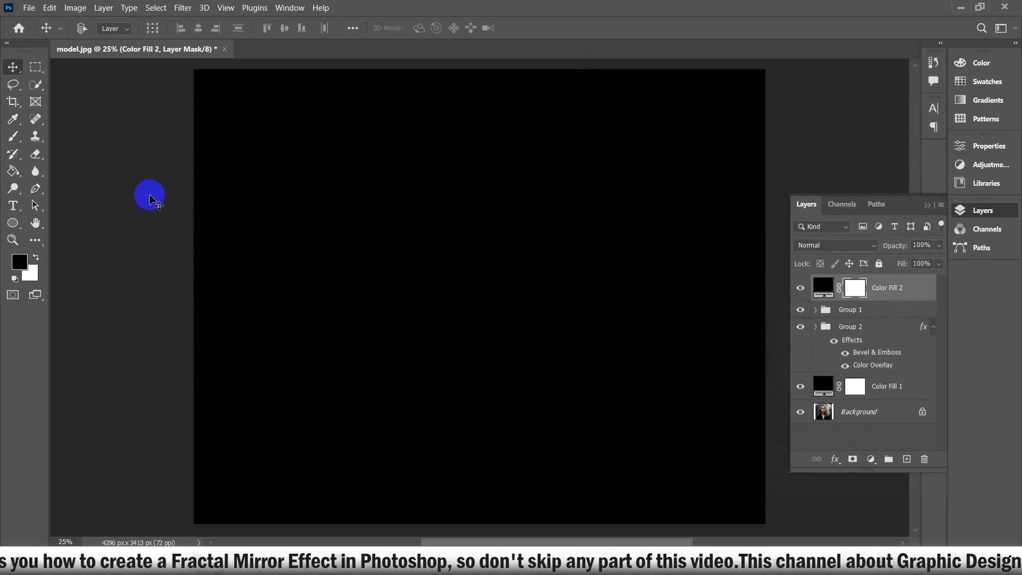
{"action": "left_click", "coordinate": [13, 137]}
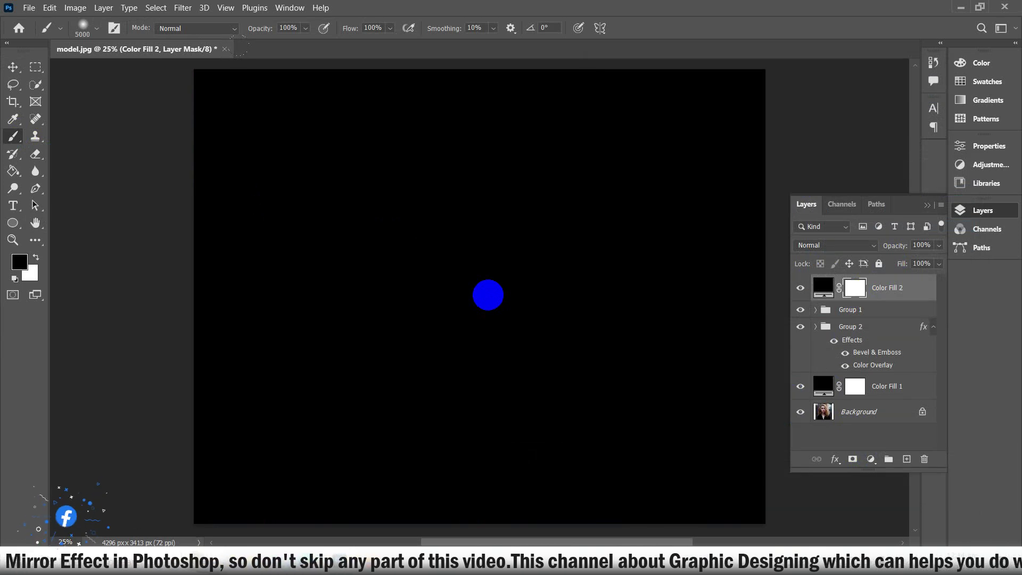
{"action": "left_click", "coordinate": [488, 294]}
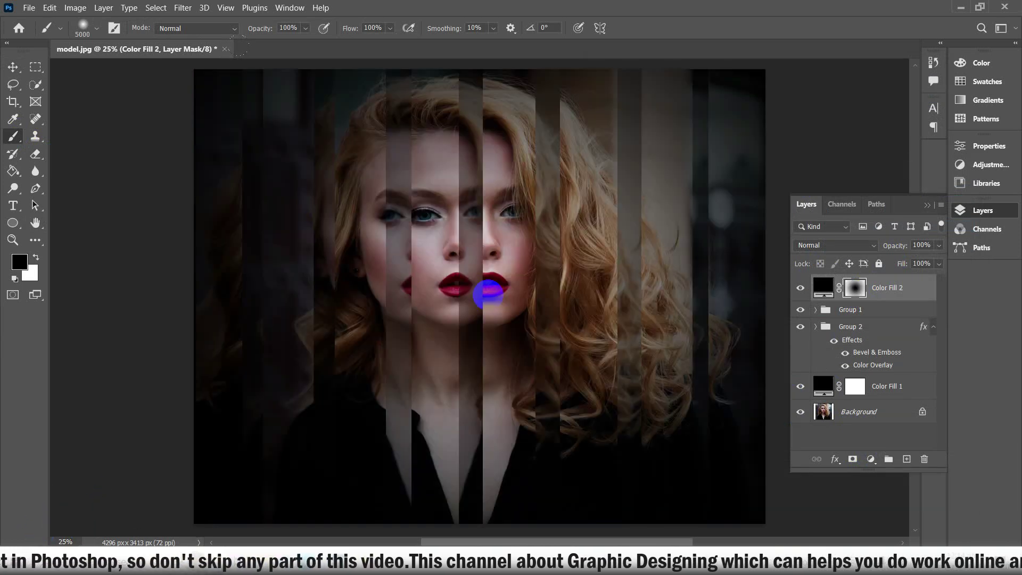
{"action": "left_click", "coordinate": [488, 294]}
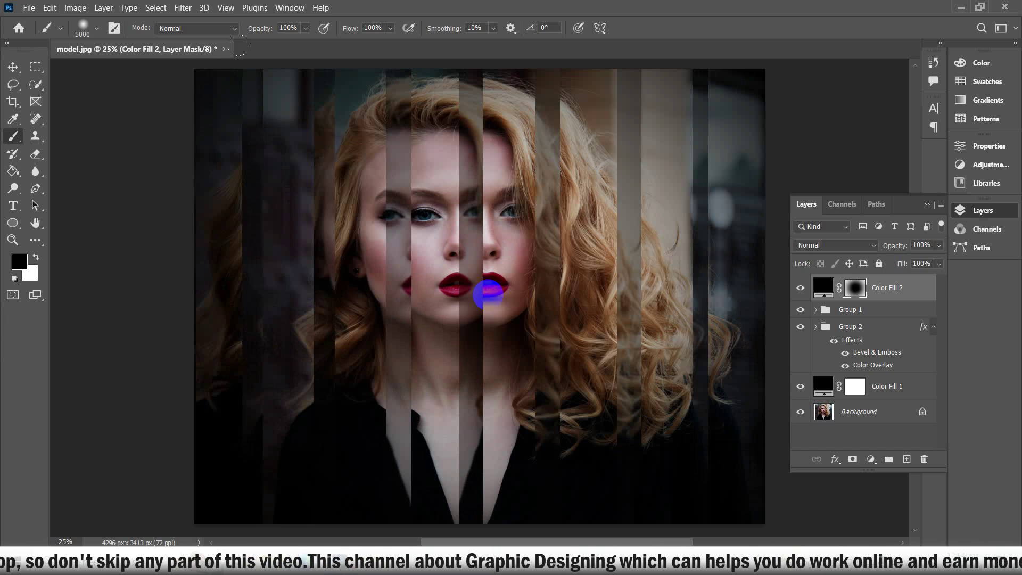
{"action": "left_click", "coordinate": [488, 294]}
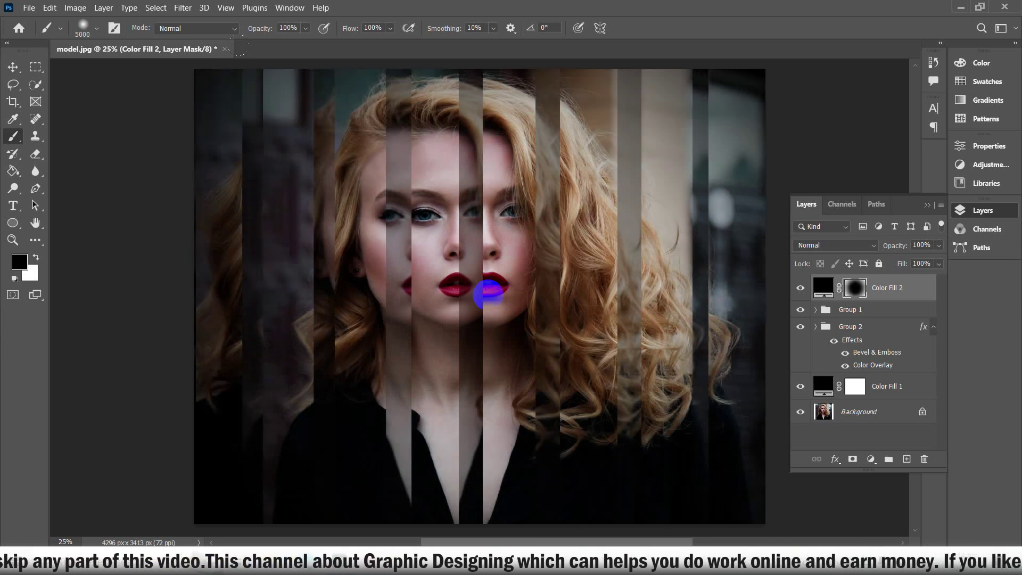
{"action": "left_click", "coordinate": [10, 68]}
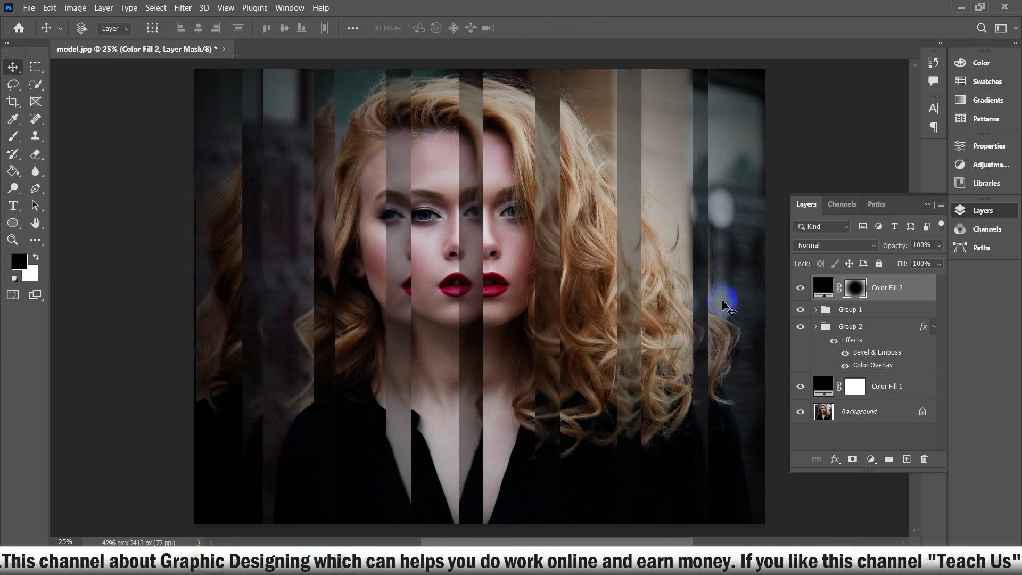
Add a Curves 1 adjustment with the Red channel's midpoint nudged slightly for a cooler tint.
{"action": "left_click", "coordinate": [869, 461]}
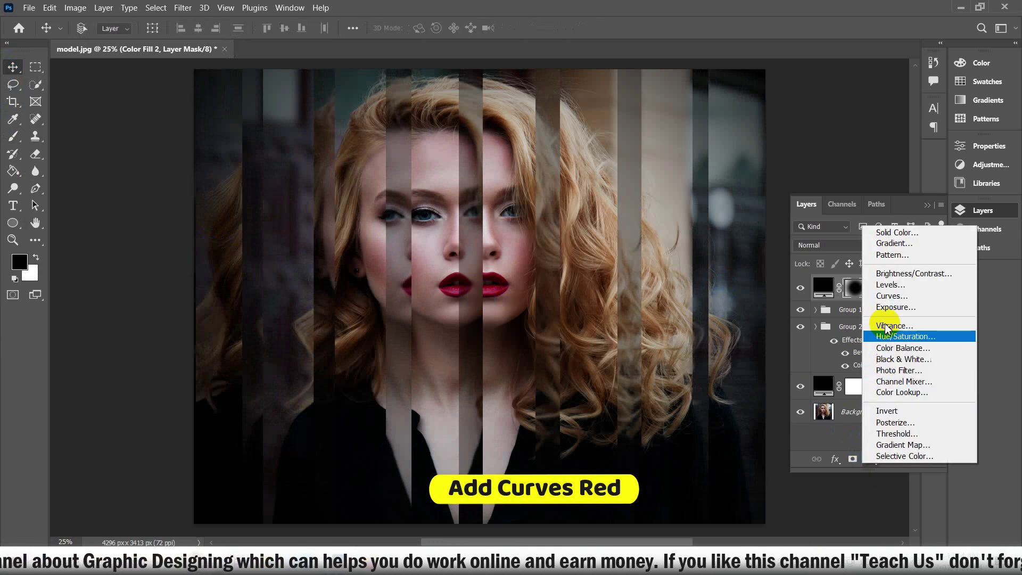
{"action": "left_click", "coordinate": [887, 296]}
{"action": "left_click", "coordinate": [814, 201]}
{"action": "left_click", "coordinate": [818, 223]}
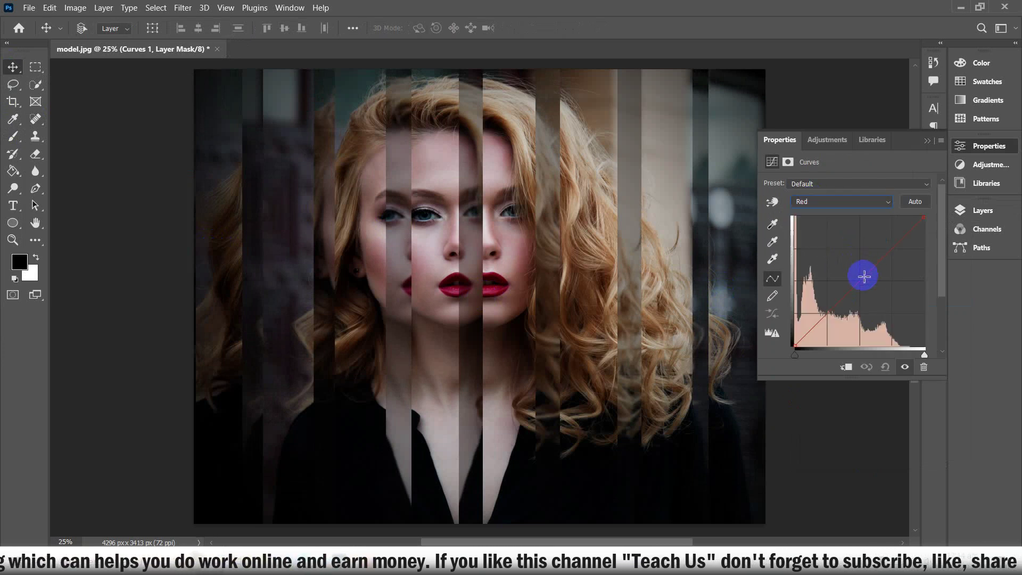
{"action": "left_click_drag", "start_coordinate": [866, 279], "coordinate": [868, 279]}
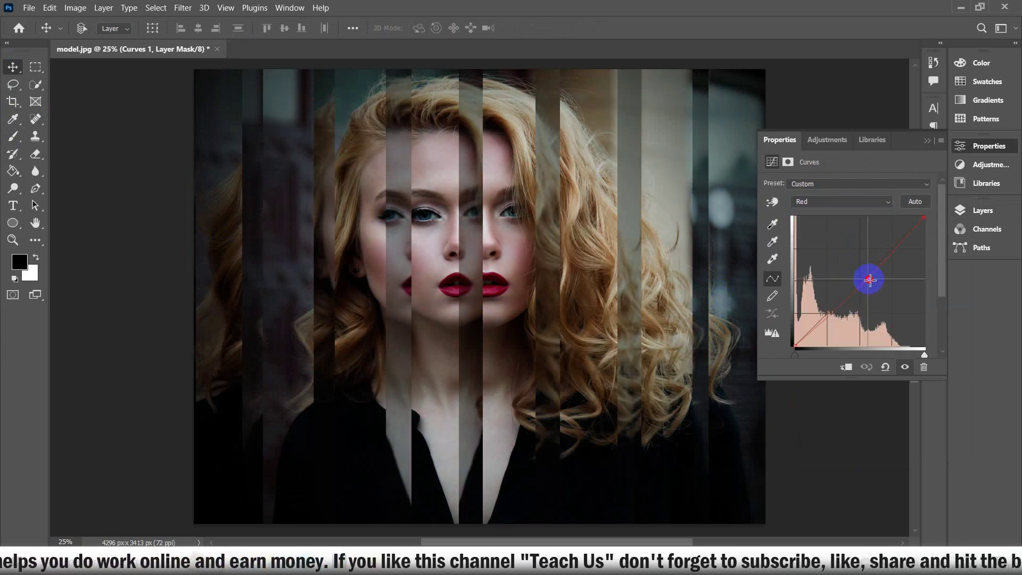
{"action": "left_click", "coordinate": [927, 140]}
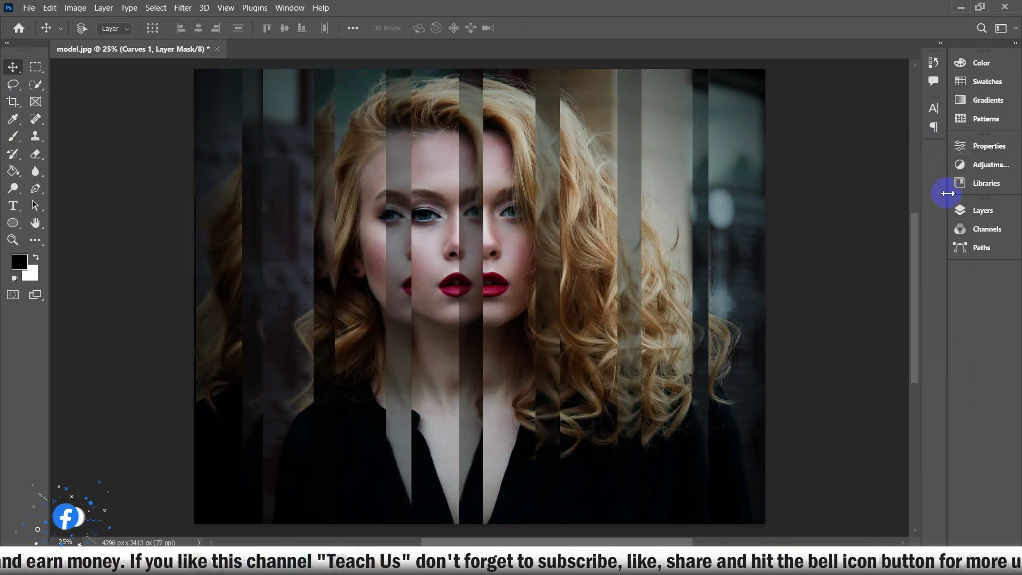
{"action": "left_click", "coordinate": [957, 211]}
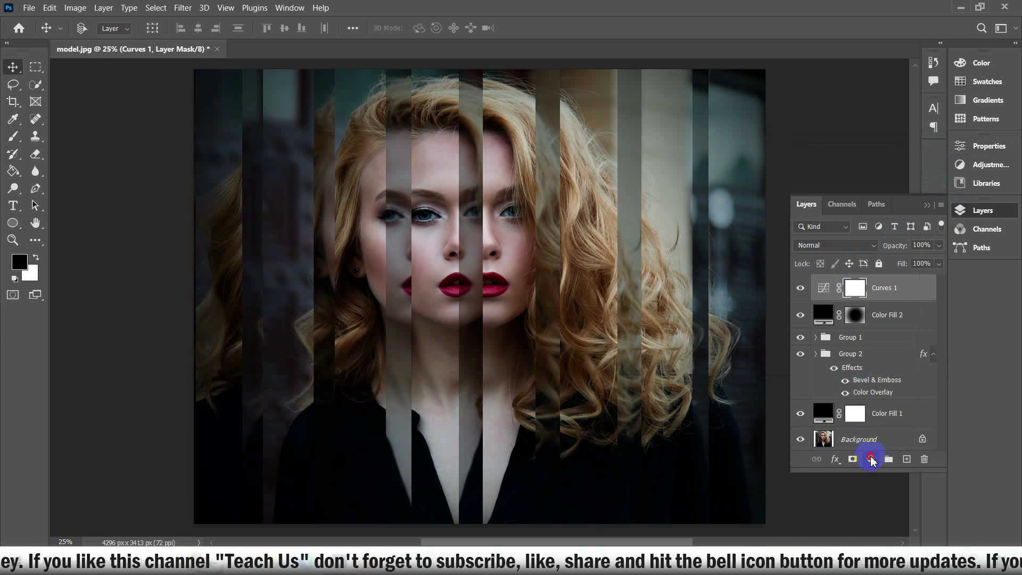
Add a Gradient Map using the blue-purple-to-teal preset from the Blues set.
{"action": "left_click", "coordinate": [870, 459]}
{"action": "left_click", "coordinate": [883, 436]}
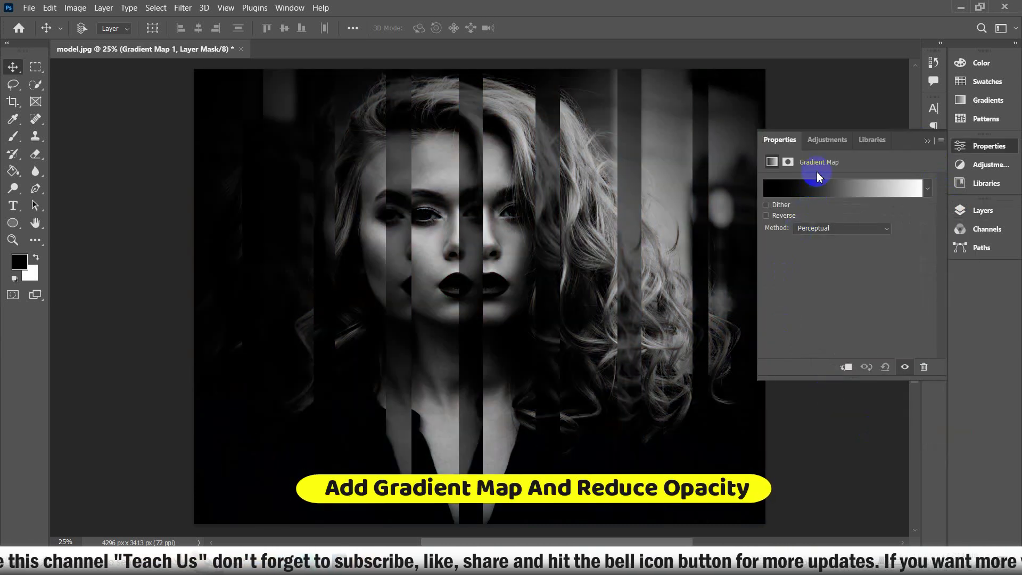
{"action": "left_click", "coordinate": [820, 189]}
{"action": "left_click", "coordinate": [632, 106]}
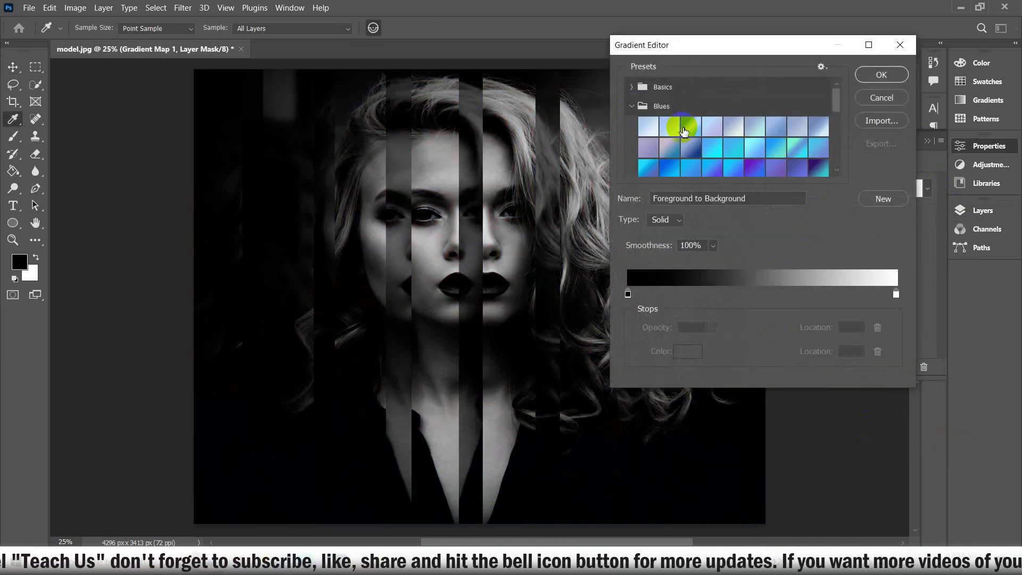
{"action": "left_click", "coordinate": [820, 169]}
{"action": "left_click", "coordinate": [882, 75]}
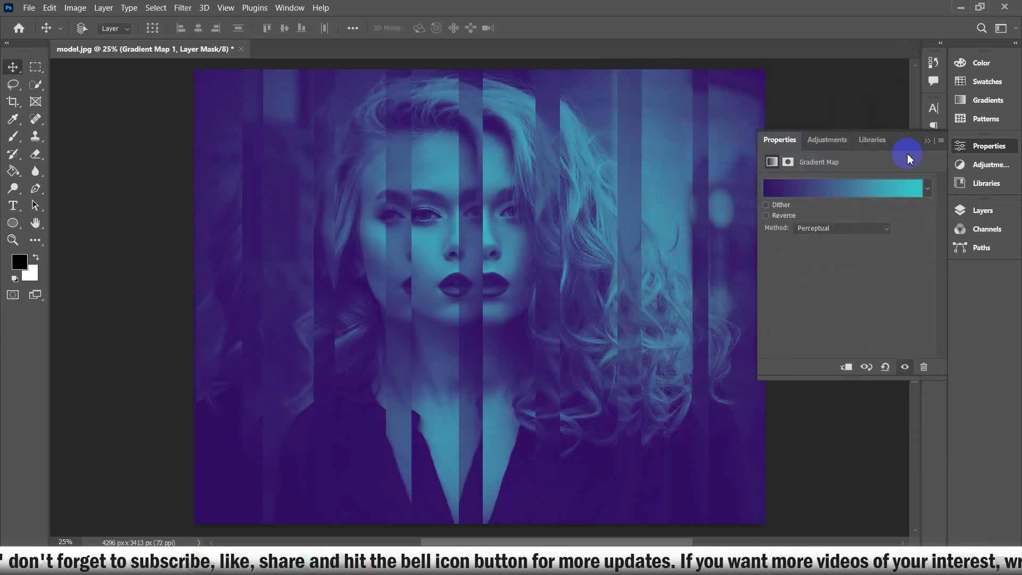
{"action": "left_click", "coordinate": [957, 211]}
Lower the Gradient Map 1 layer opacity to about 4%.
{"action": "left_click", "coordinate": [939, 248]}
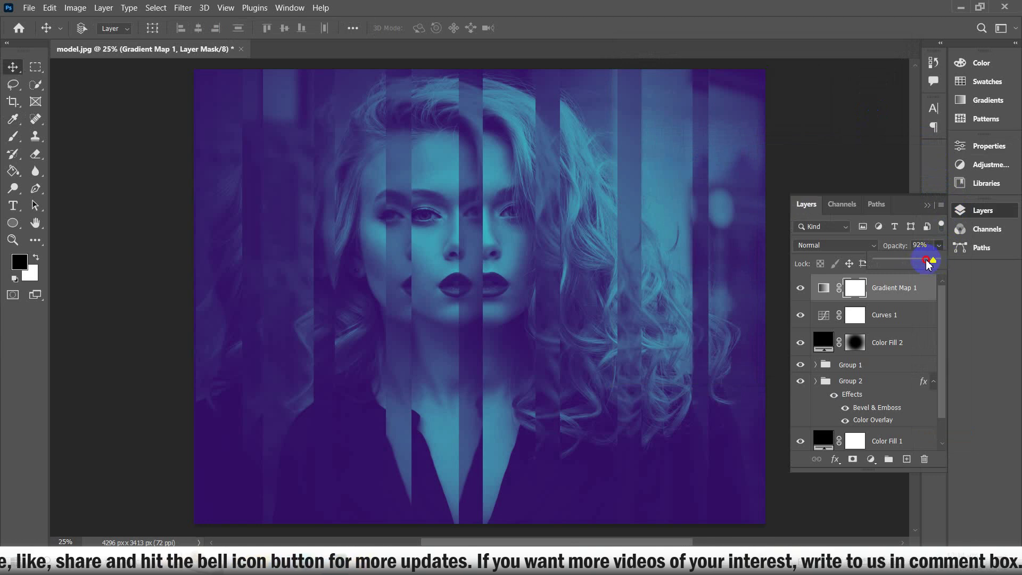
{"action": "left_click_drag", "start_coordinate": [909, 262], "coordinate": [890, 263]}
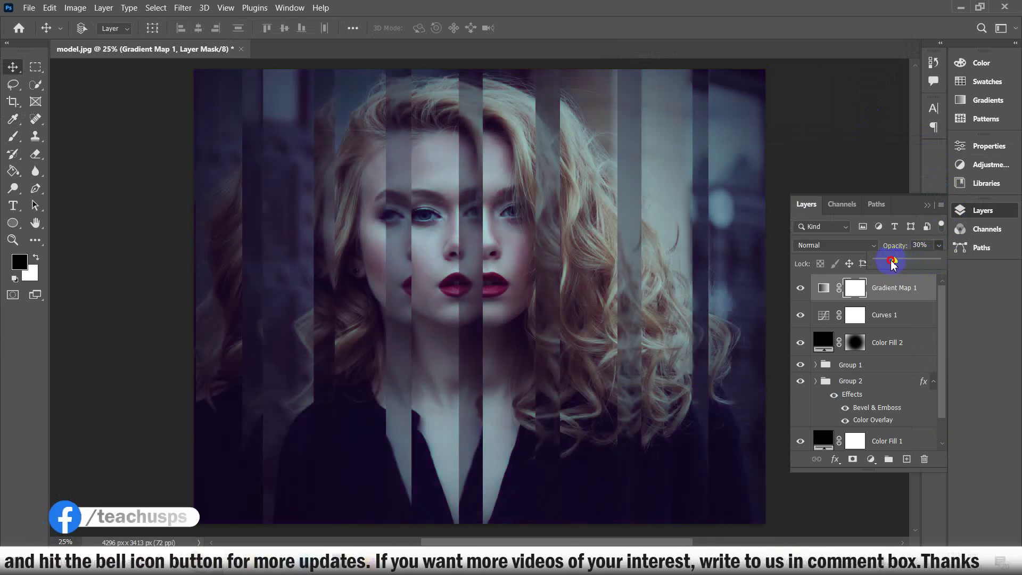
{"action": "left_click_drag", "start_coordinate": [883, 263], "coordinate": [881, 264]}
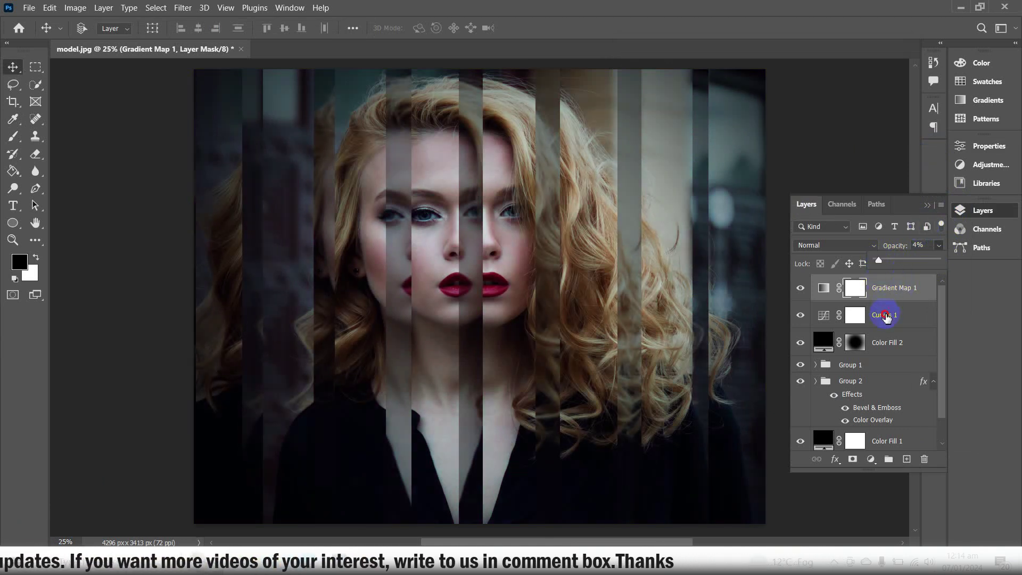
Group all layers from Gradient Map 1 down to Color Fill 1 into Group 3.
{"action": "left_click", "coordinate": [885, 316]}
{"action": "left_click", "coordinate": [882, 296]}
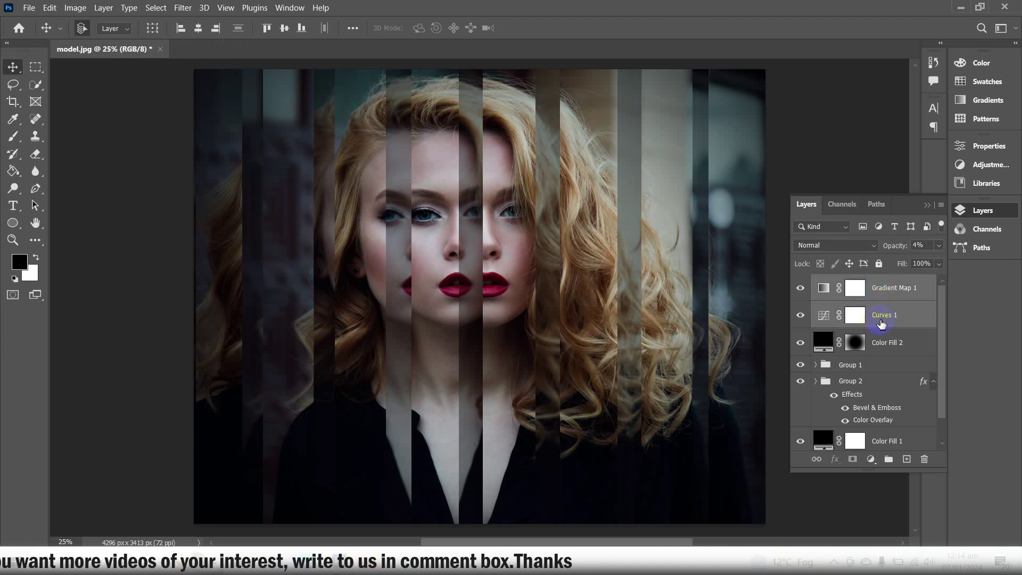
{"action": "left_click", "coordinate": [878, 343], "text": "ctrl"}
{"action": "left_click", "coordinate": [863, 367], "text": "ctrl"}
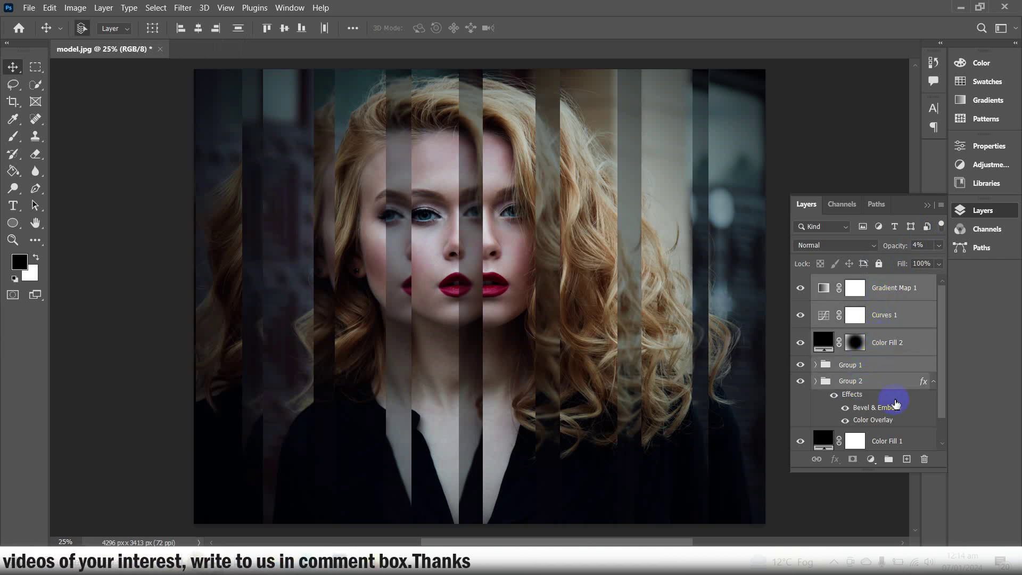
{"action": "left_click_drag", "start_coordinate": [941, 374], "coordinate": [942, 394]}
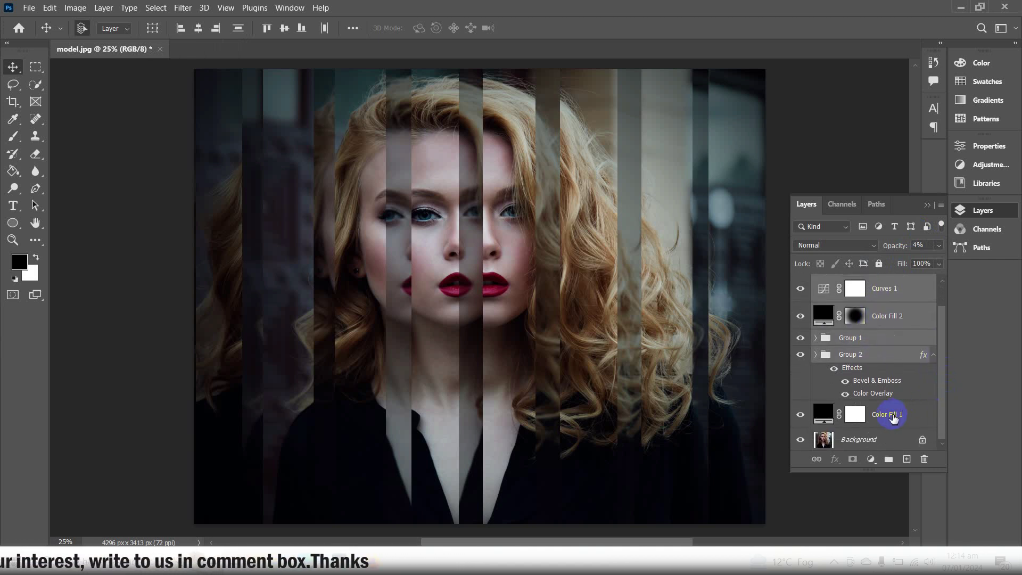
{"action": "left_click", "coordinate": [894, 419], "text": "ctrl"}
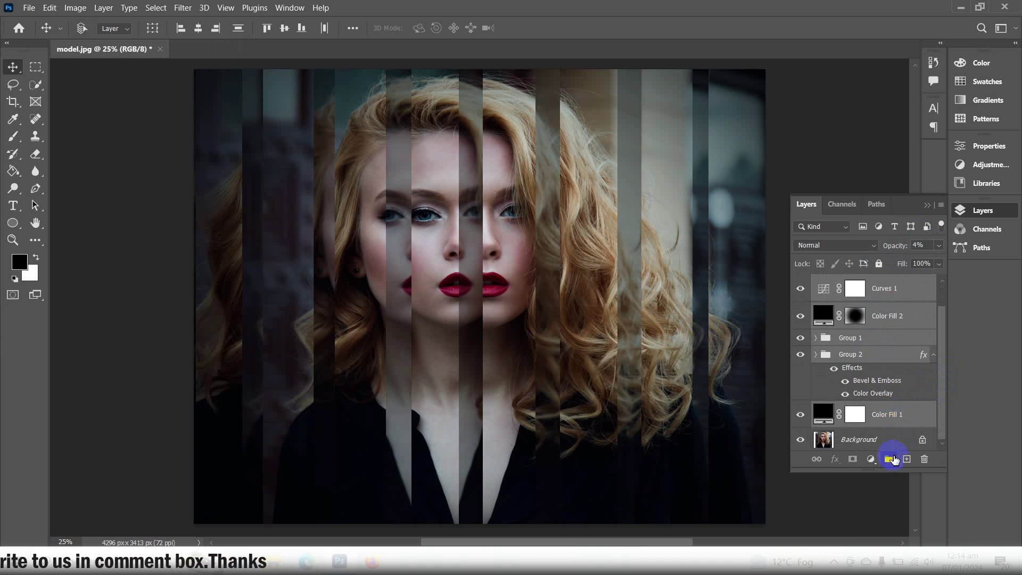
{"action": "left_click", "coordinate": [893, 459]}
Toggle Group 3's visibility to compare the effect with the original photo.
{"action": "left_click", "coordinate": [801, 283]}
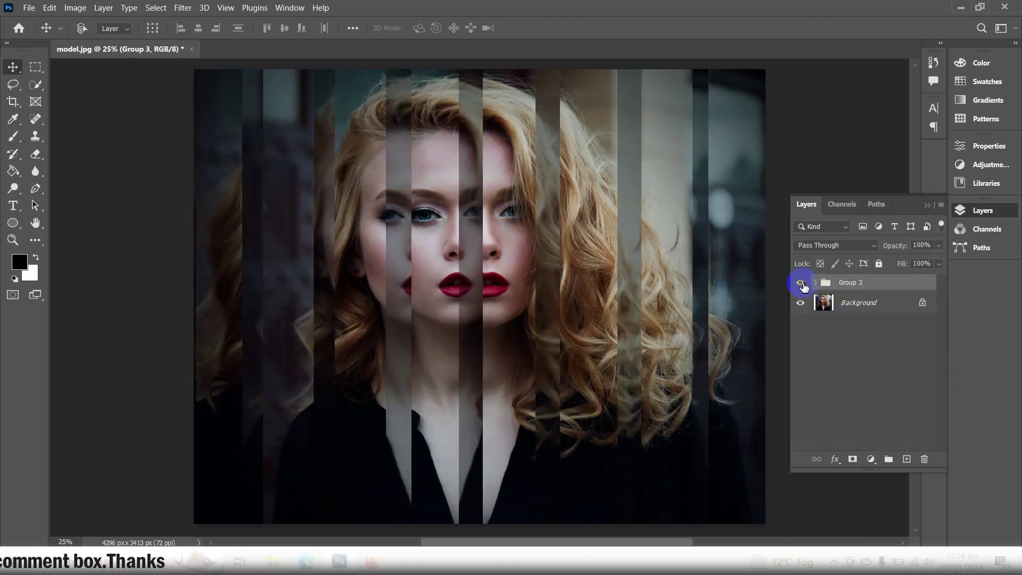
{"action": "left_click", "coordinate": [801, 284]}
{"action": "left_click", "coordinate": [802, 284]}
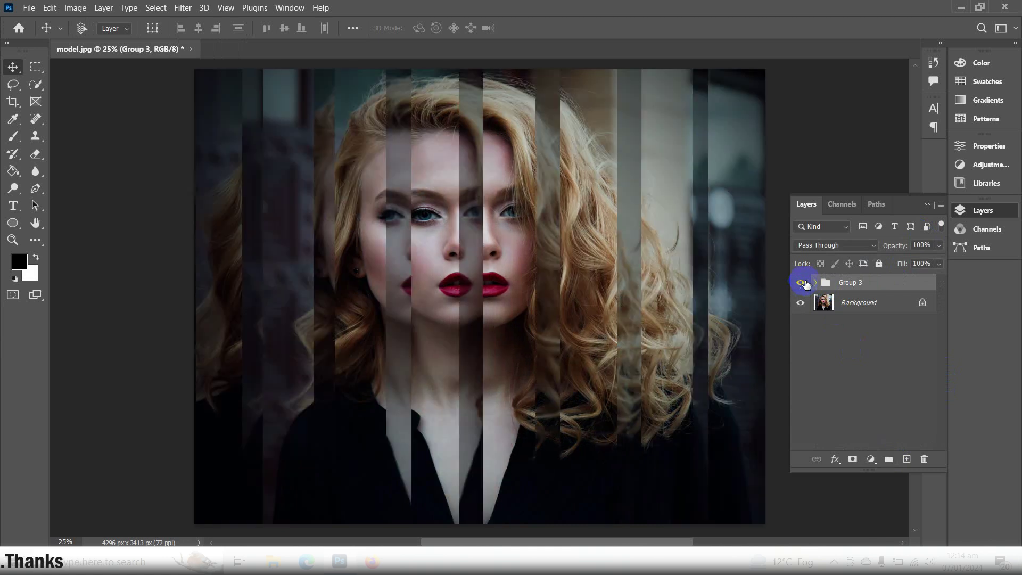